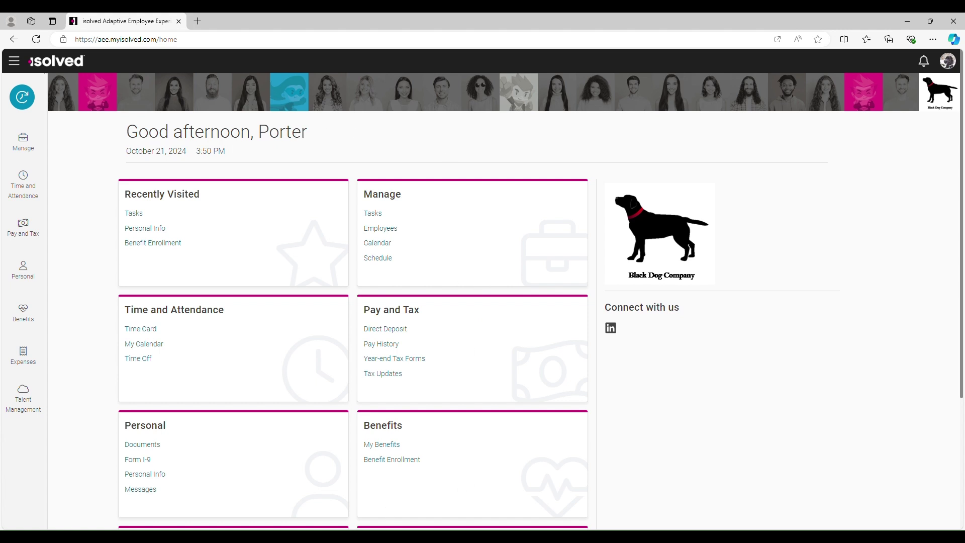
Switch to the Gmail inbox and open the email announcing the assigned performance review.
mouse_move(372, 537)
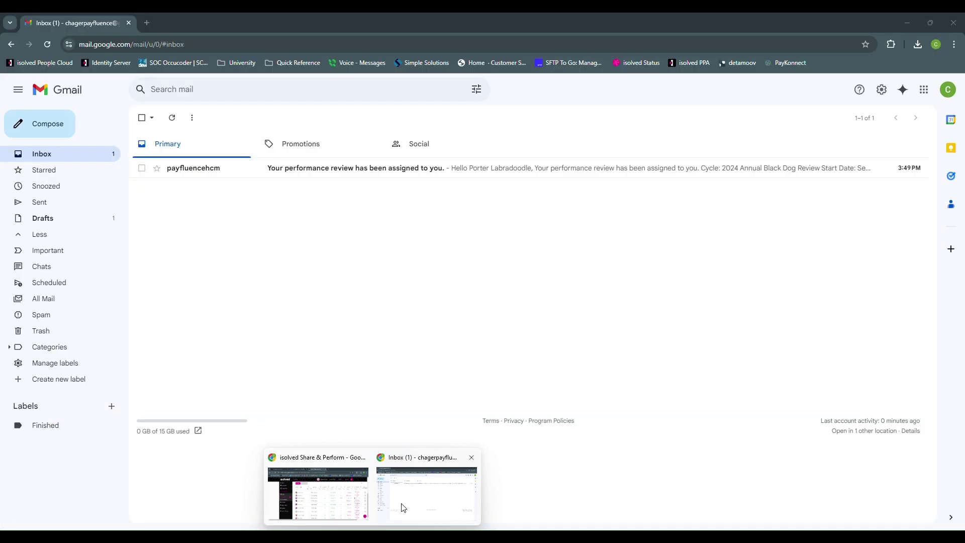
click(404, 508)
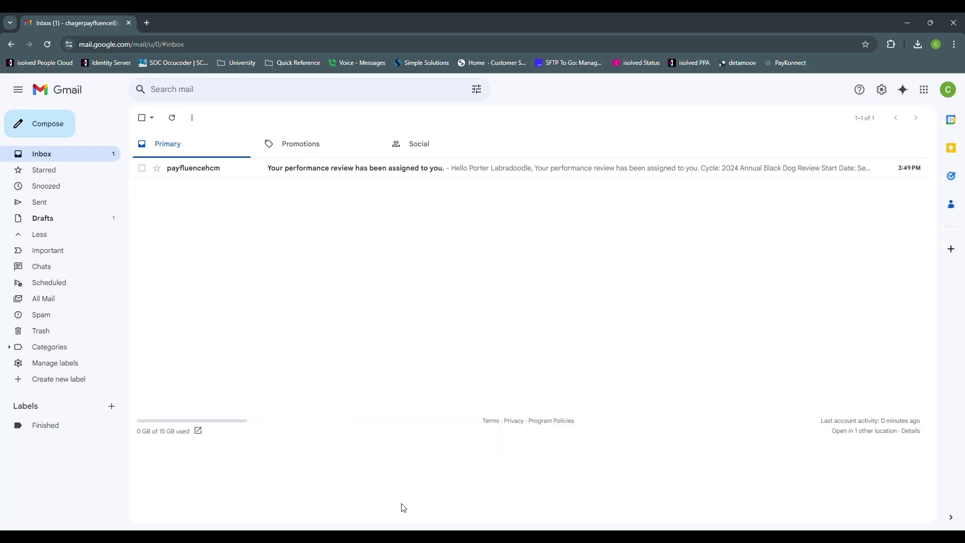
click(399, 171)
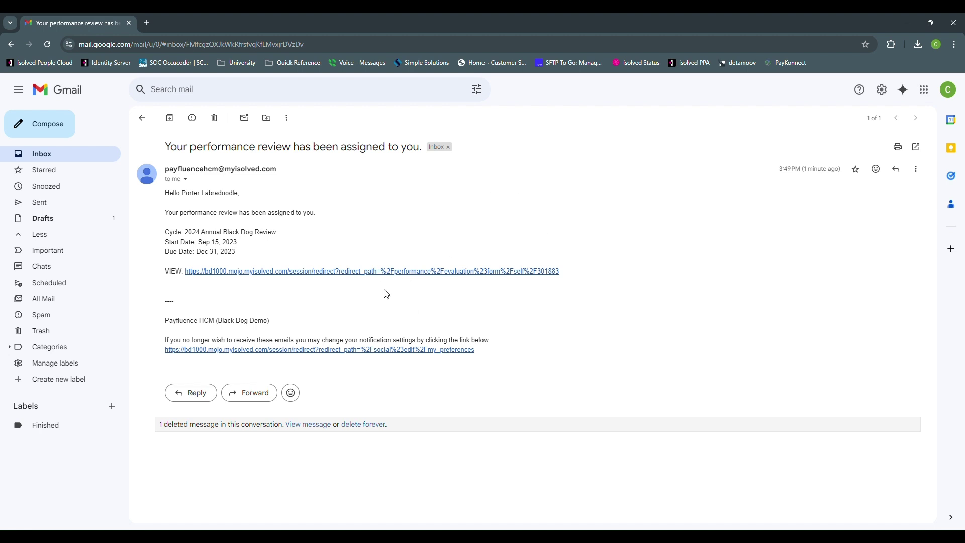
Return to the isolved home page and open Share & Perform under Talent Management.
drag(637, 32, 612, 220)
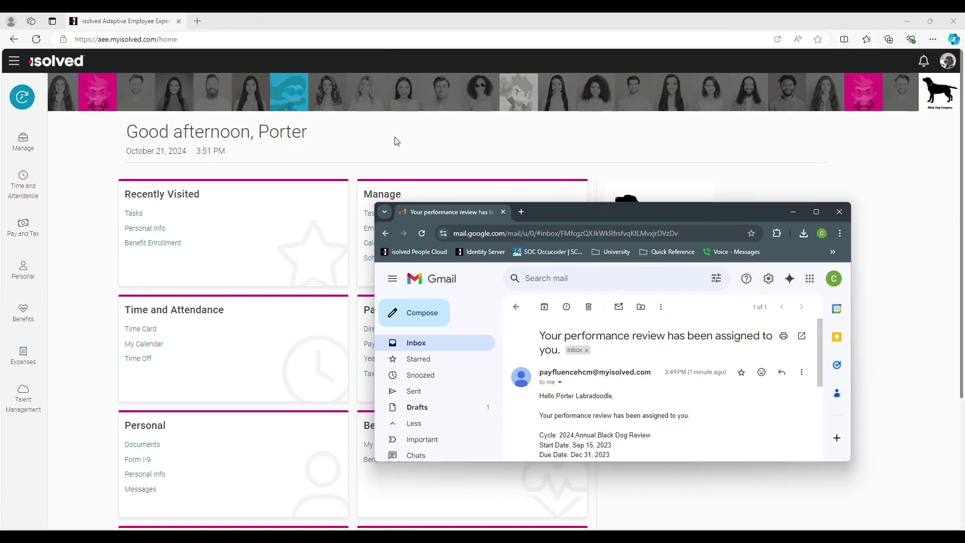
click(233, 182)
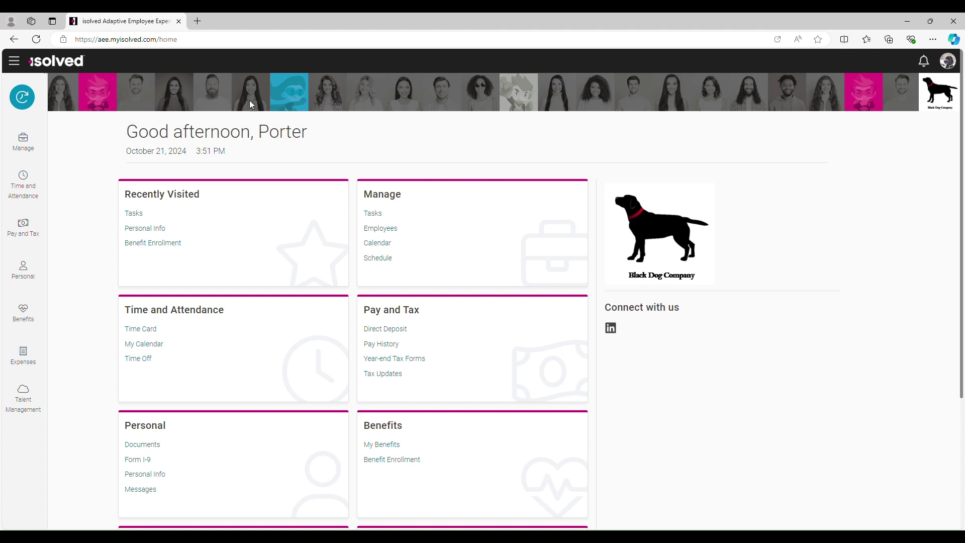
click(136, 38)
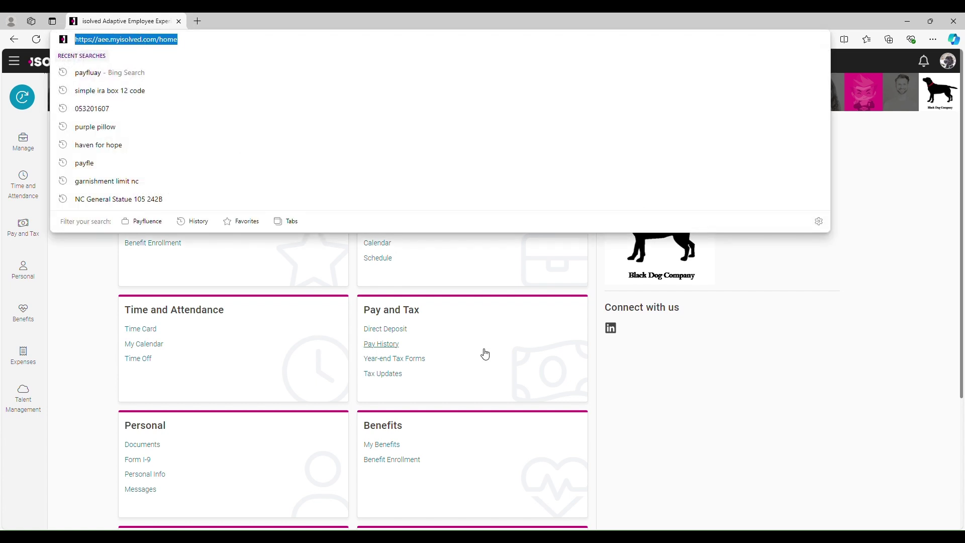
click(734, 366)
scroll(390, 232, down, 4)
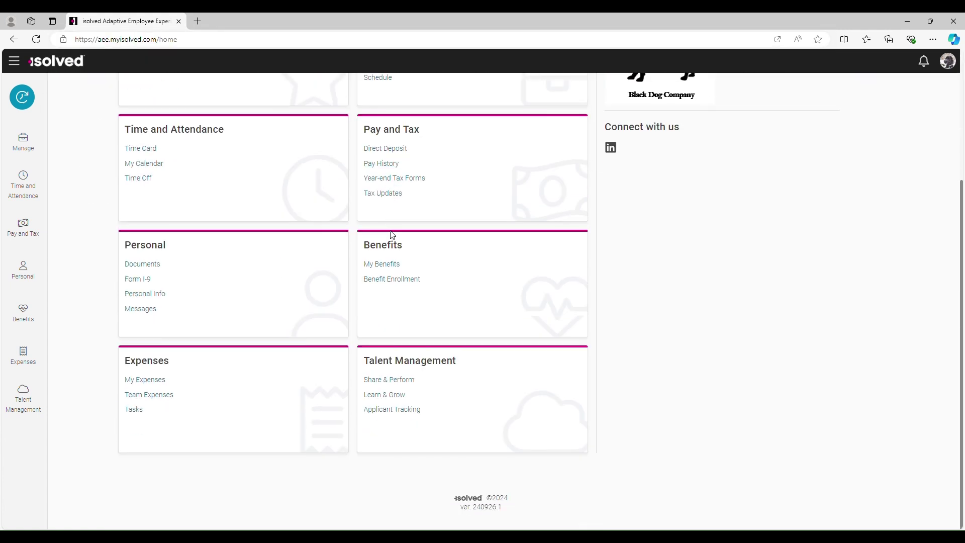
click(397, 383)
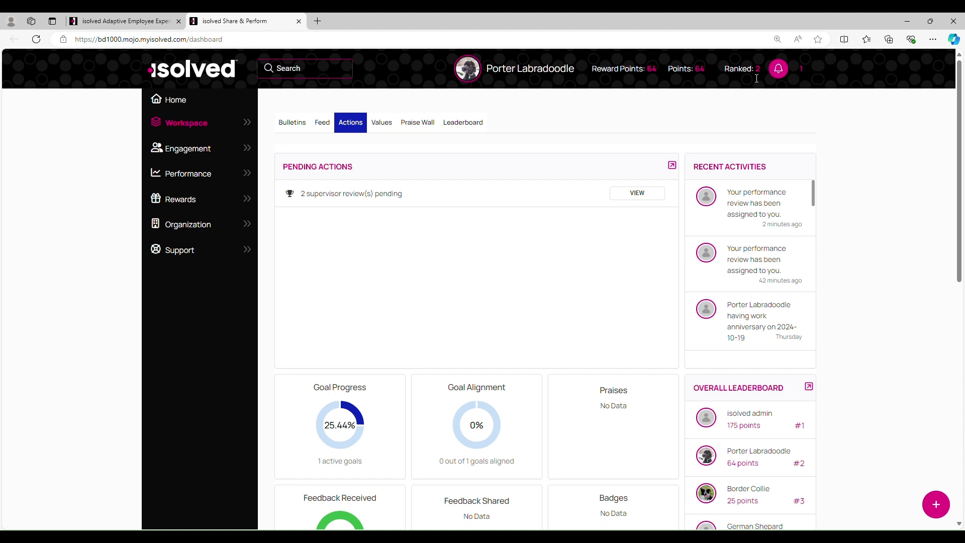
Open the newest assigned performance review from the notifications and highlight its review period dates.
click(782, 73)
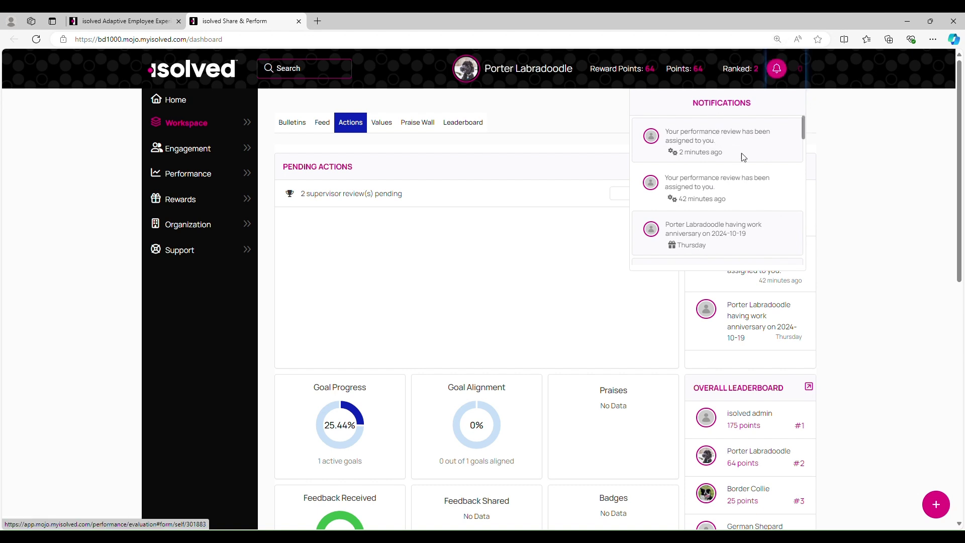
click(721, 142)
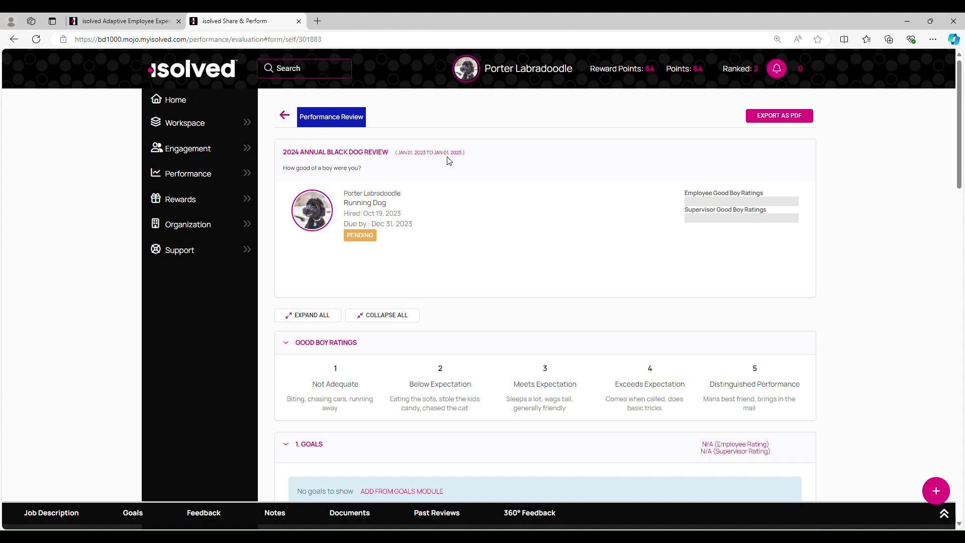
drag(453, 155, 398, 153)
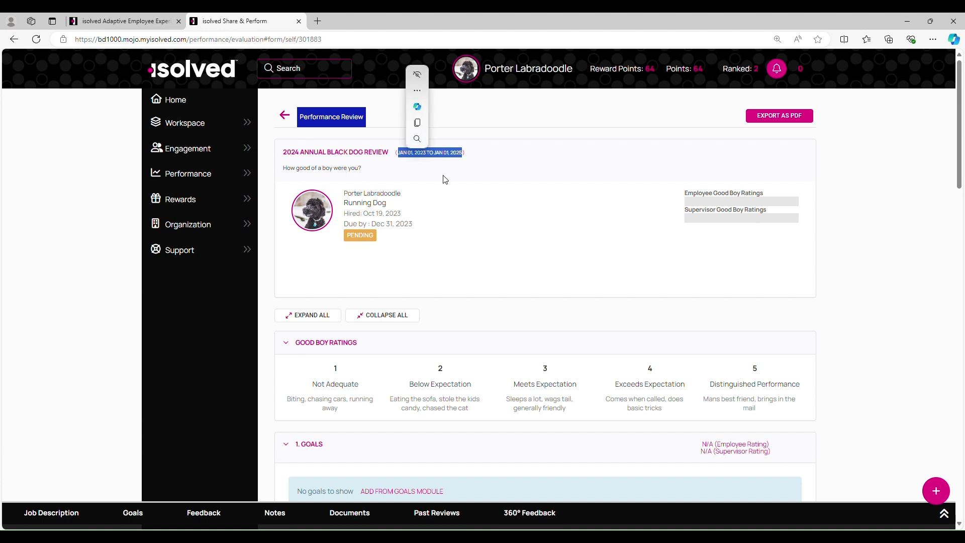
click(478, 216)
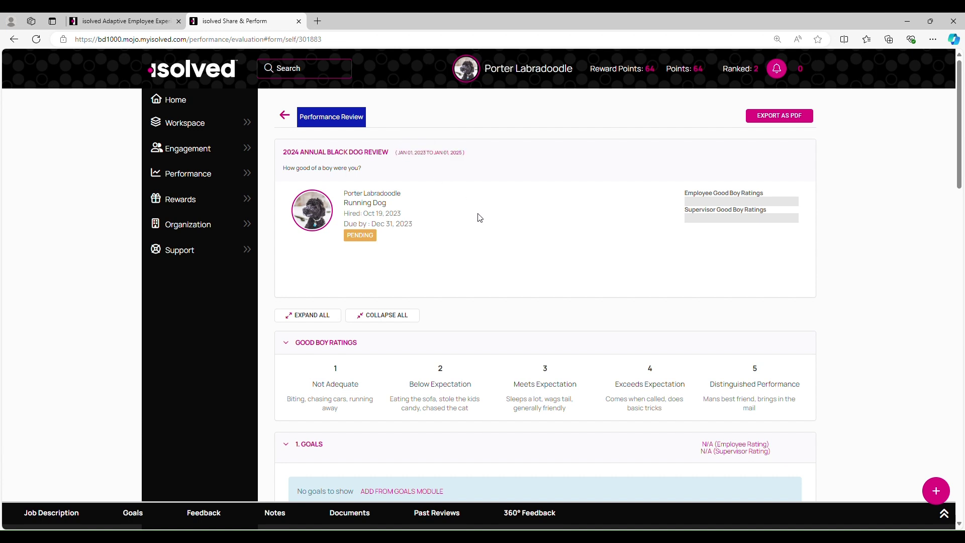
Look through the review form's Good Boy Ratings scale, Goals section and Loyalty questions.
scroll(478, 218, down, 1)
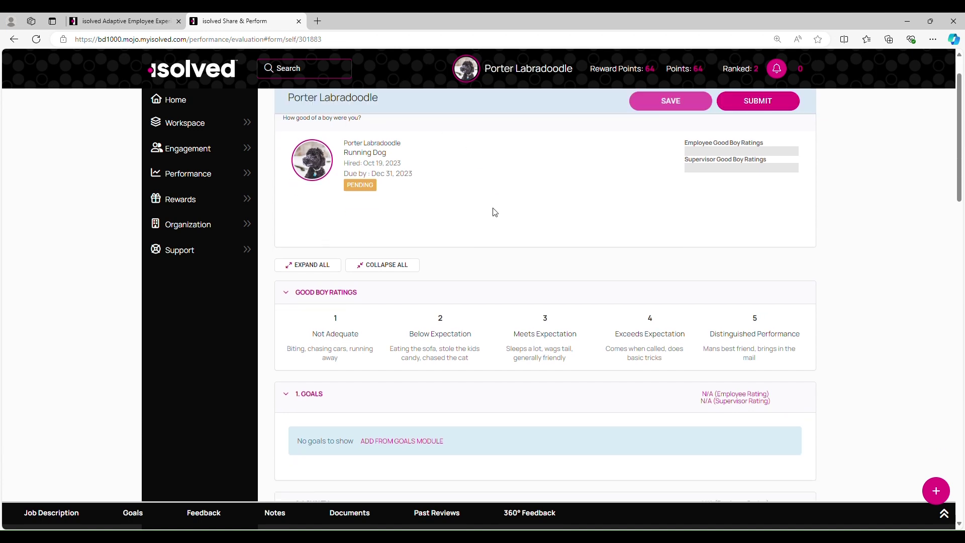
scroll(495, 213, down, 1)
scroll(548, 207, down, 2)
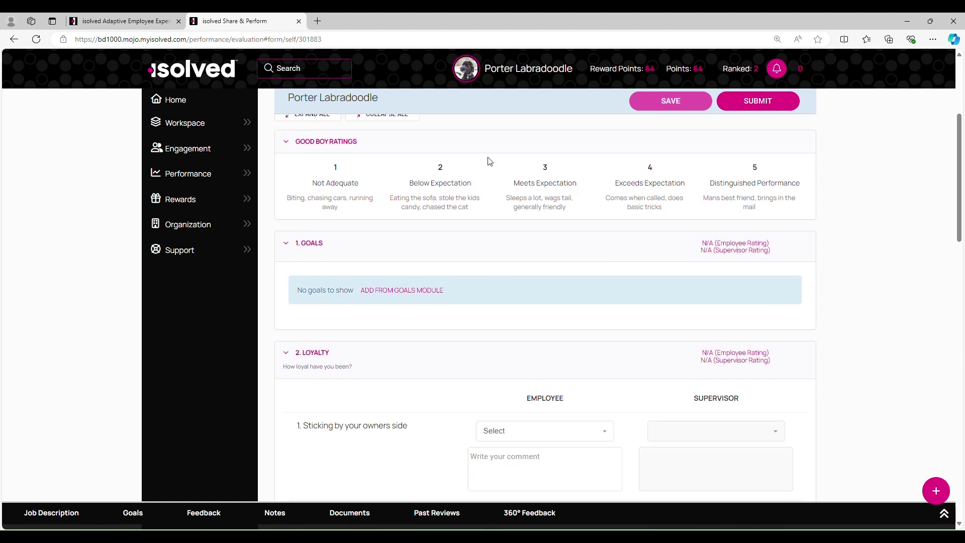
scroll(436, 362, down, 3)
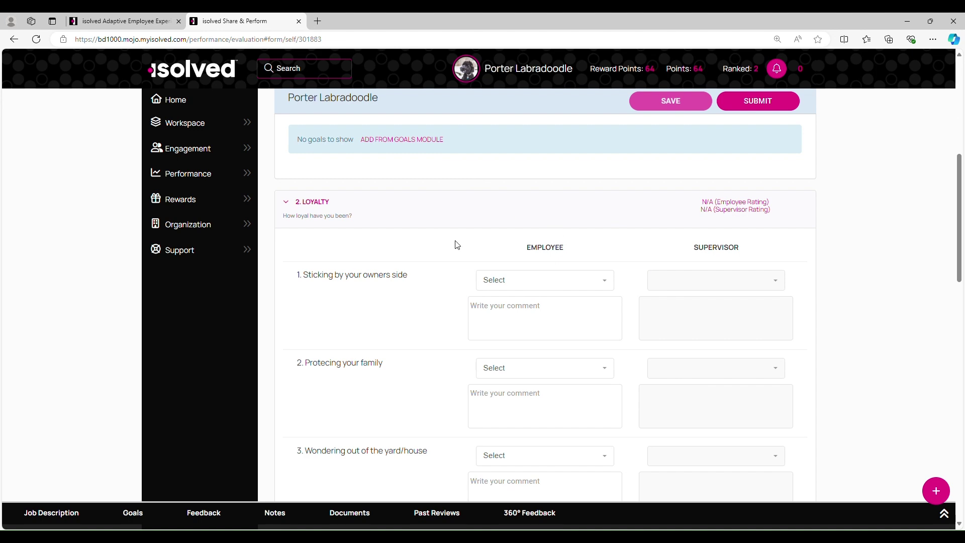
scroll(578, 274, down, 1)
scroll(545, 259, up, 2)
scroll(543, 283, down, 1)
scroll(493, 283, down, 1)
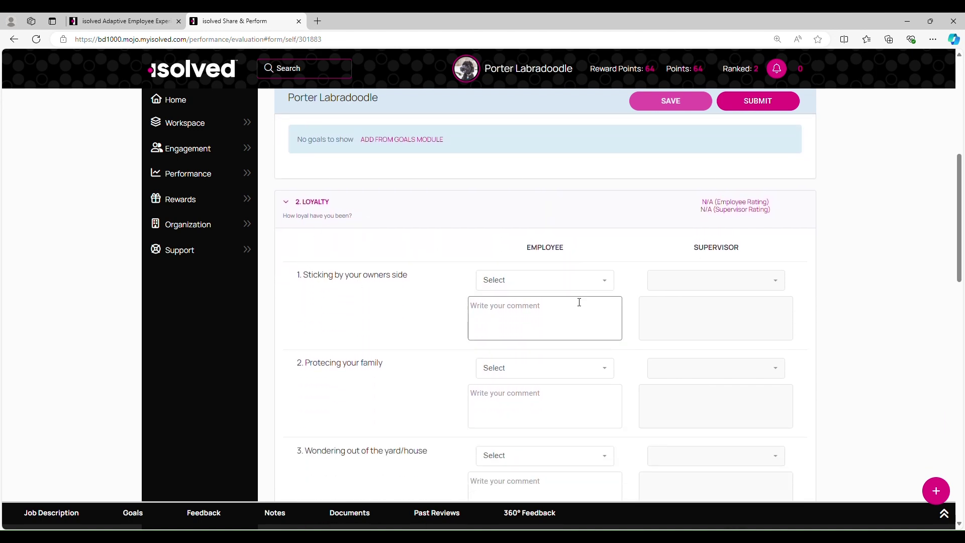
click(590, 287)
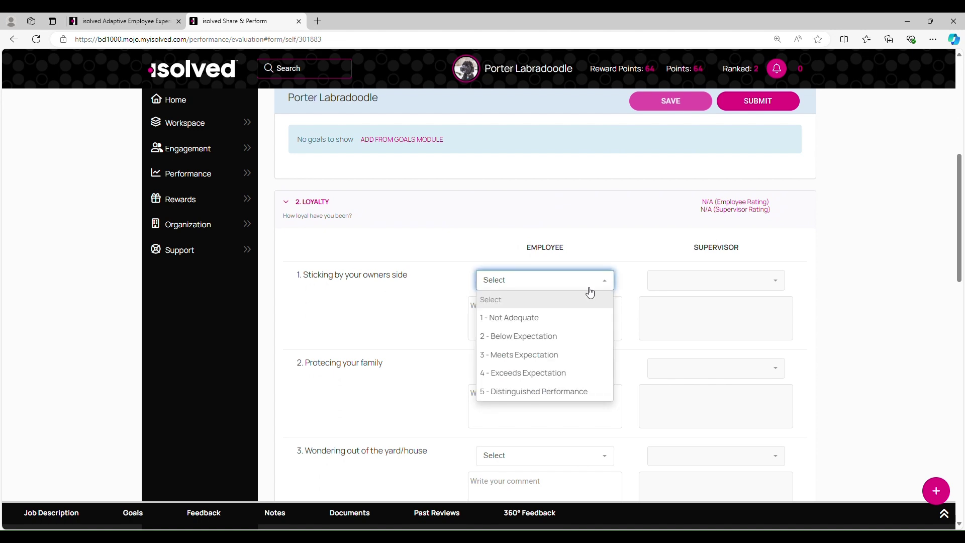
click(621, 231)
click(545, 371)
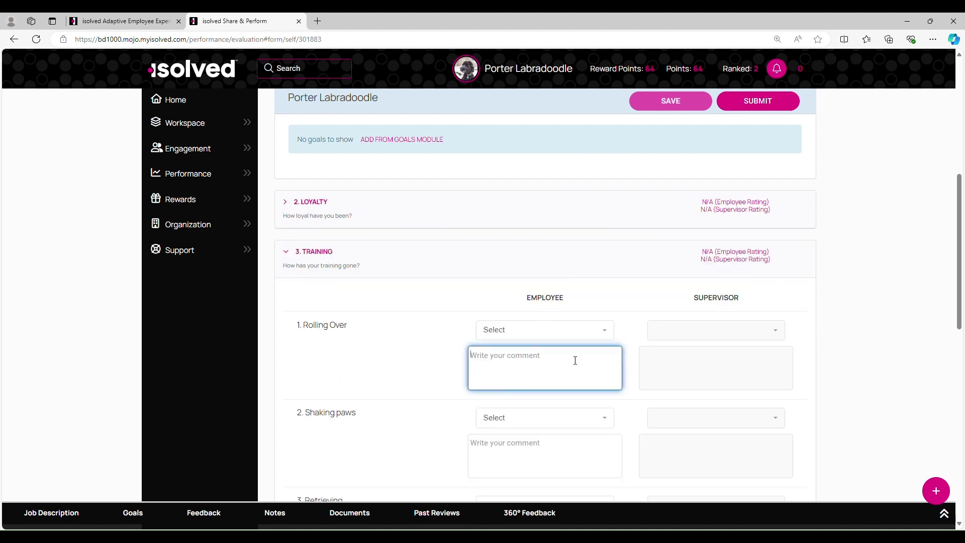
Rate Rolling Over in the Training section as 3 - Meets Expectation with the comment "Great".
scroll(578, 270, down, 2)
click(561, 230)
click(553, 303)
click(565, 265)
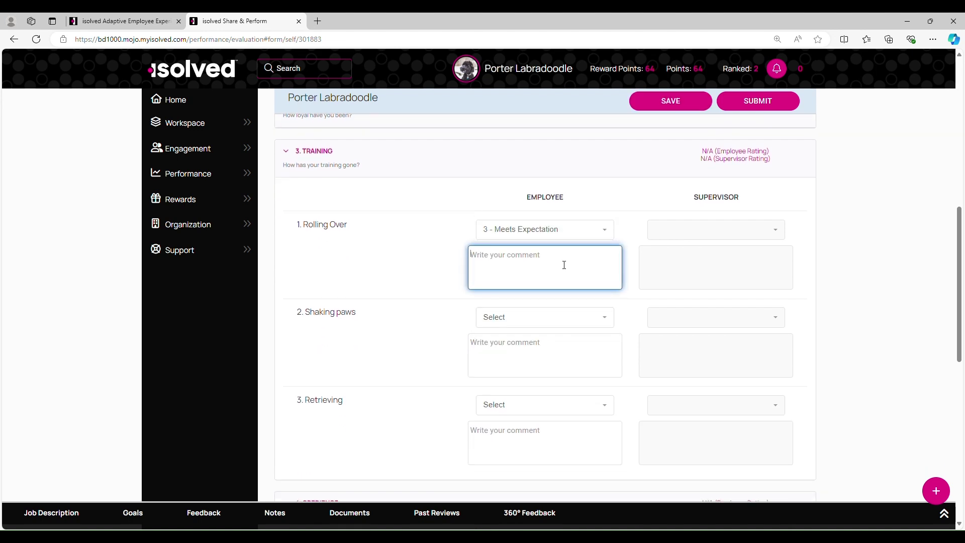
text(Great)
Rate Shaking paws as 3 - Meets Expectation with the comment "Great".
click(528, 322)
click(548, 390)
click(569, 347)
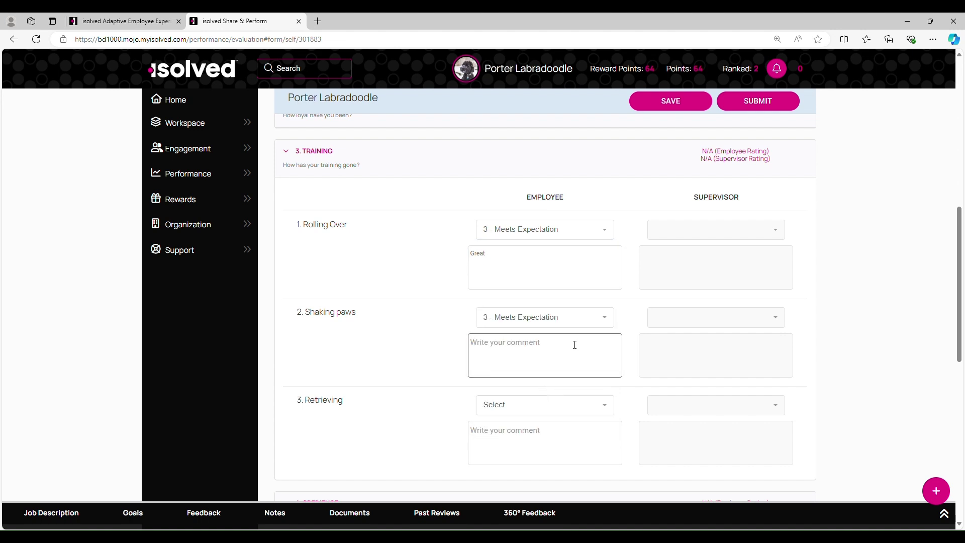
text(Great)
Rate Retrieving as 4 - Exceeds Expectation with the comment "Great" and save the review.
scroll(564, 350, down, 1)
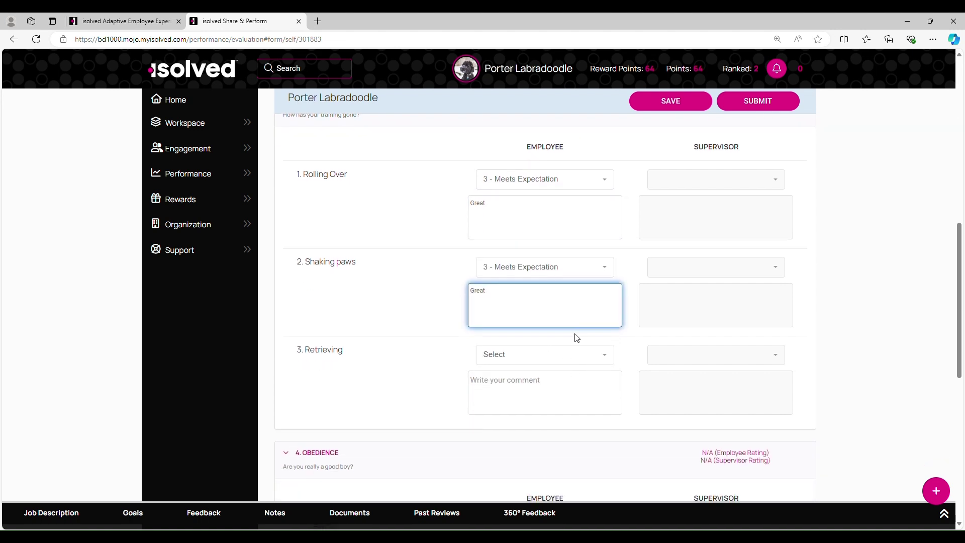
click(553, 358)
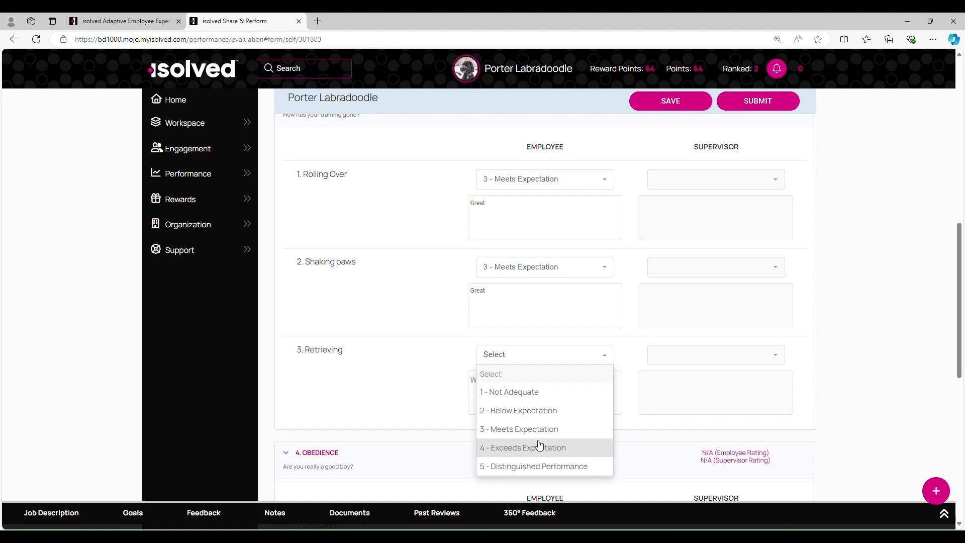
click(545, 447)
click(548, 389)
text(Great)
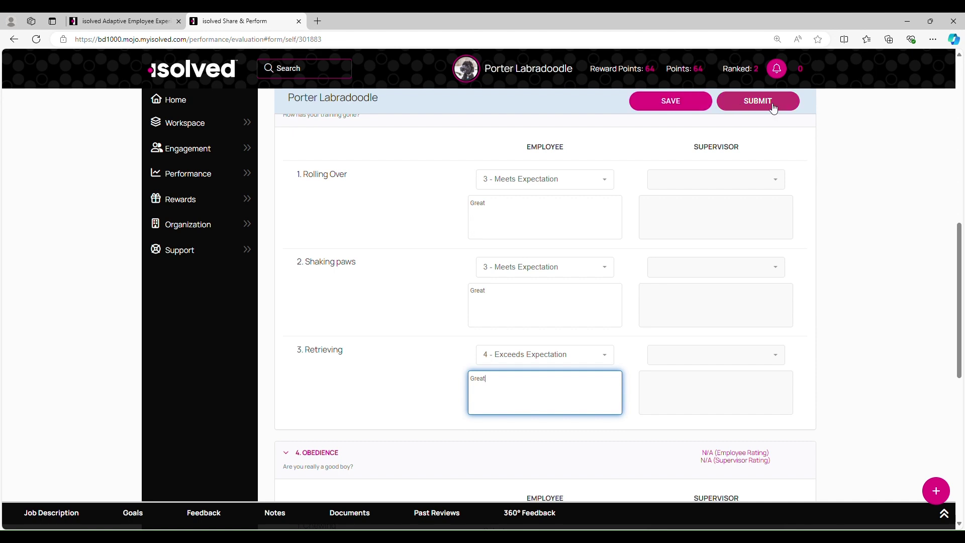
click(683, 108)
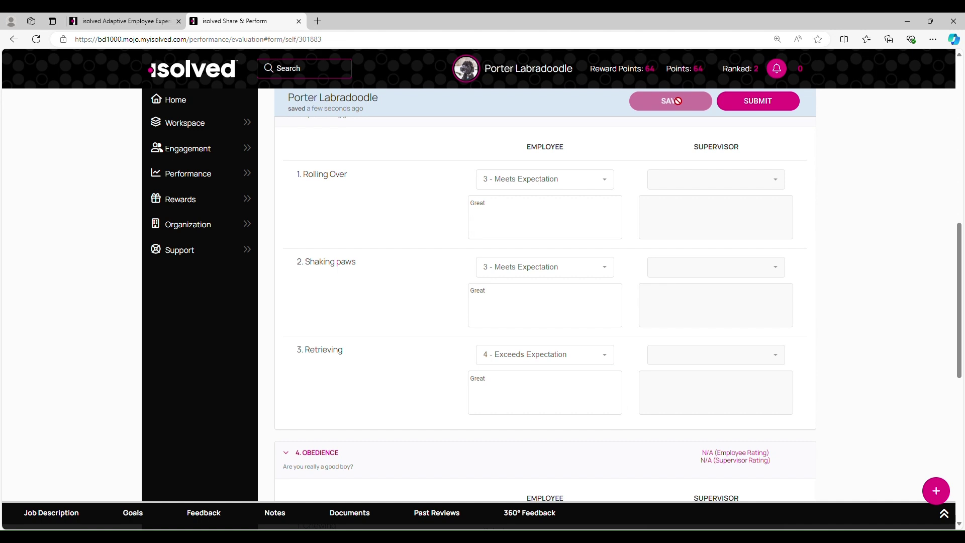
Rate Chewing in the Obedience section as 4 - Exceeds Expectation with the comment "Great".
scroll(545, 309, down, 4)
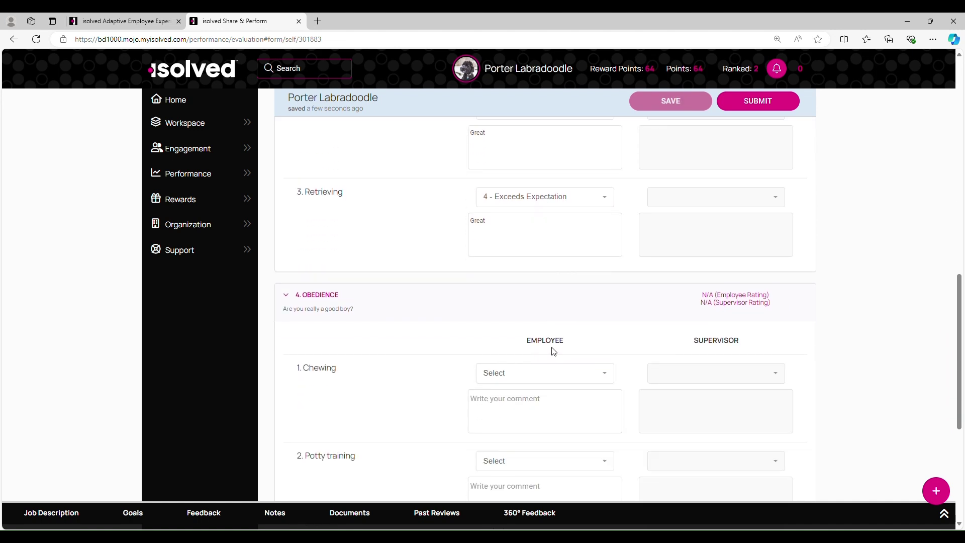
click(556, 330)
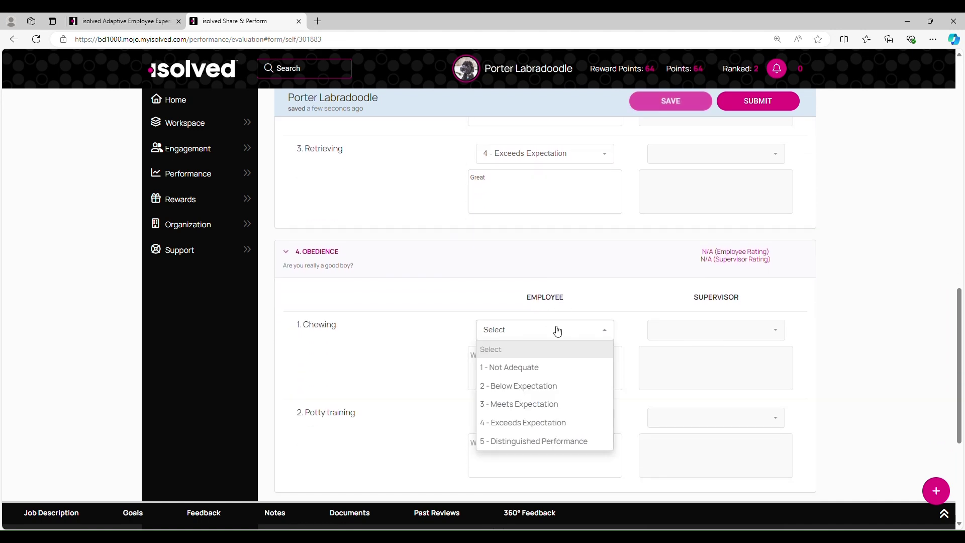
click(550, 425)
click(560, 376)
text(Great)
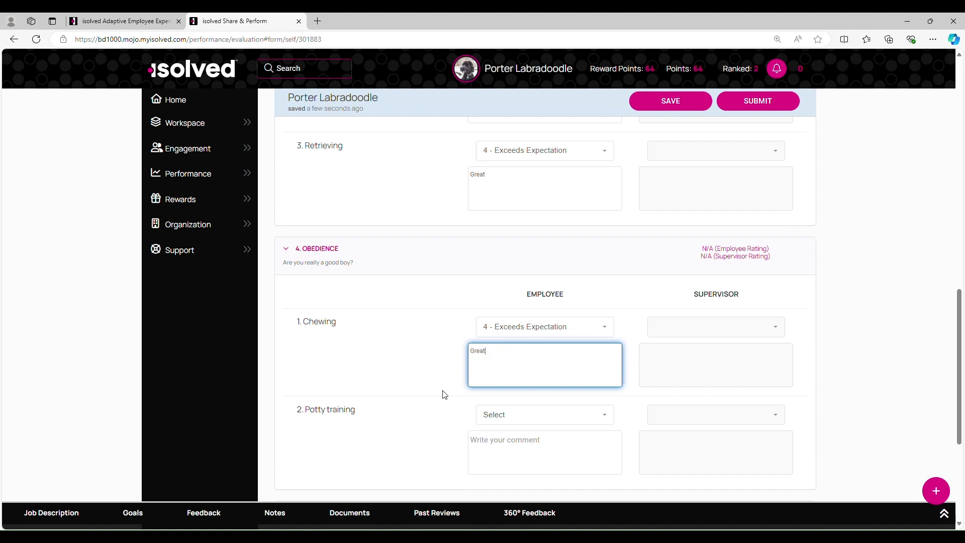
Rate Potty training as 3 - Meets Expectation with the comment "Great".
scroll(442, 394, down, 2)
click(575, 319)
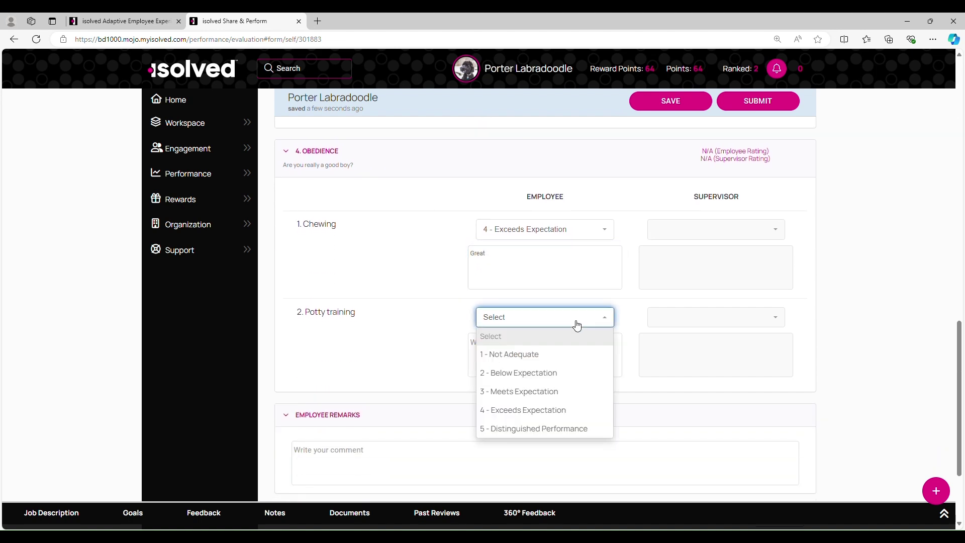
click(556, 397)
click(550, 352)
text(G)
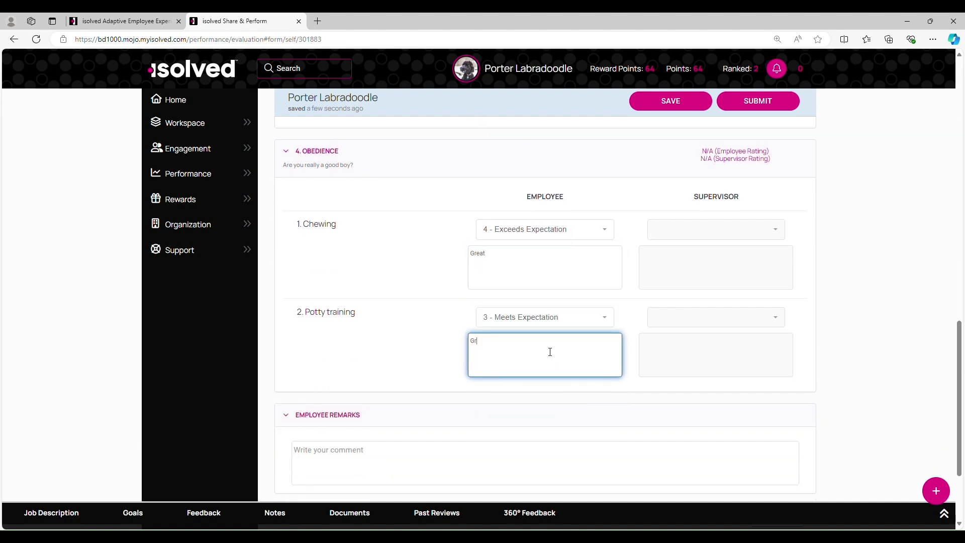
text(reat)
Expand the Loyalty section and rate Sticking by your owners side as 3 - Meets Expectation with the comment "Great".
scroll(550, 352, down, 3)
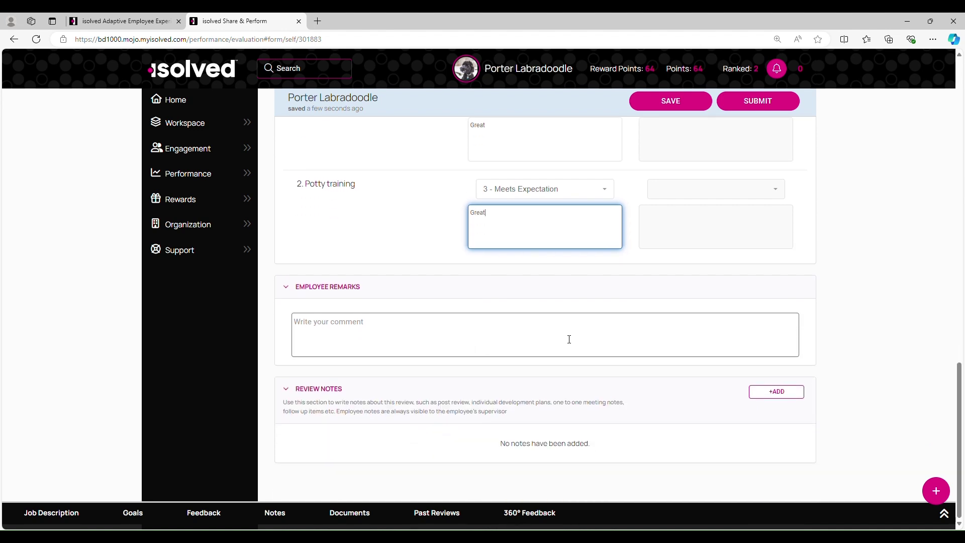
scroll(659, 237, up, 2)
scroll(457, 340, down, 2)
scroll(533, 322, up, 3)
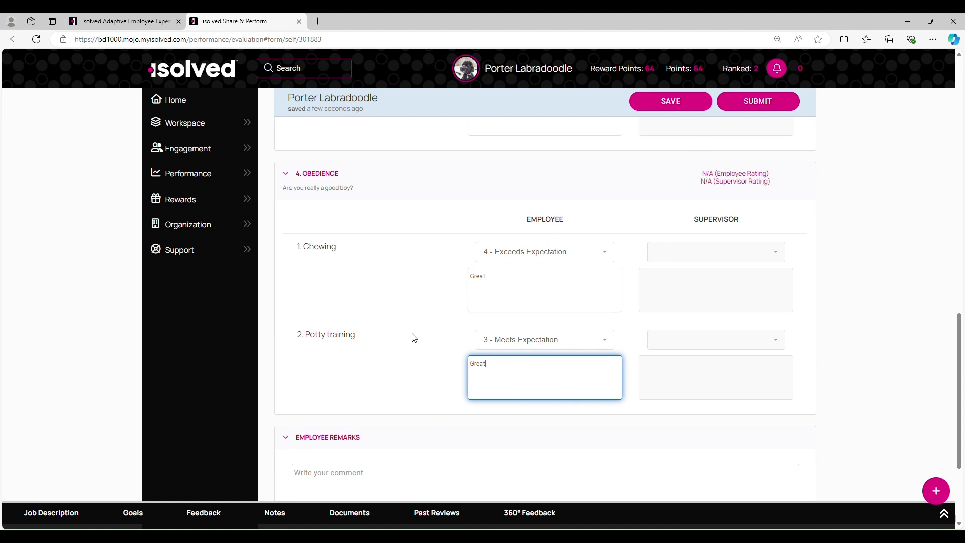
scroll(455, 326, up, 2)
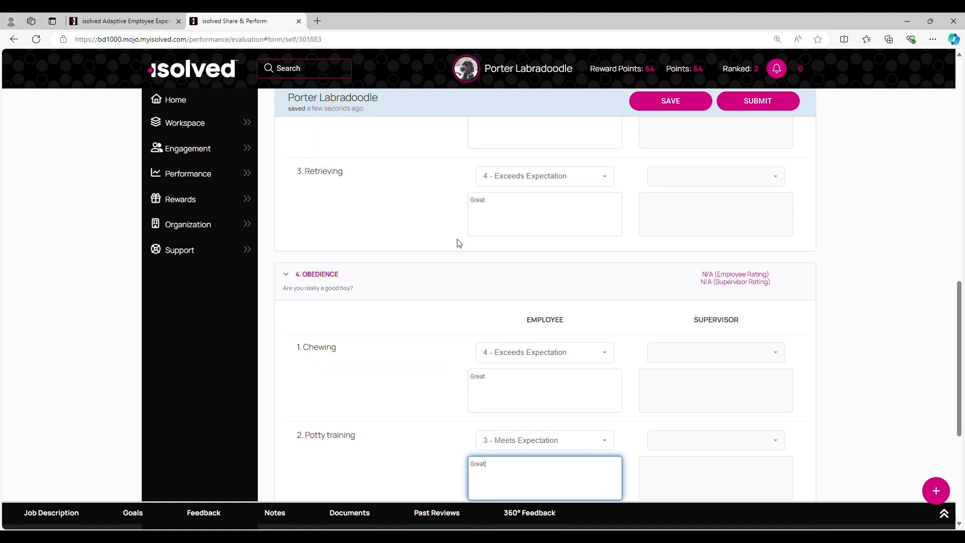
scroll(530, 314, up, 1)
scroll(530, 312, up, 5)
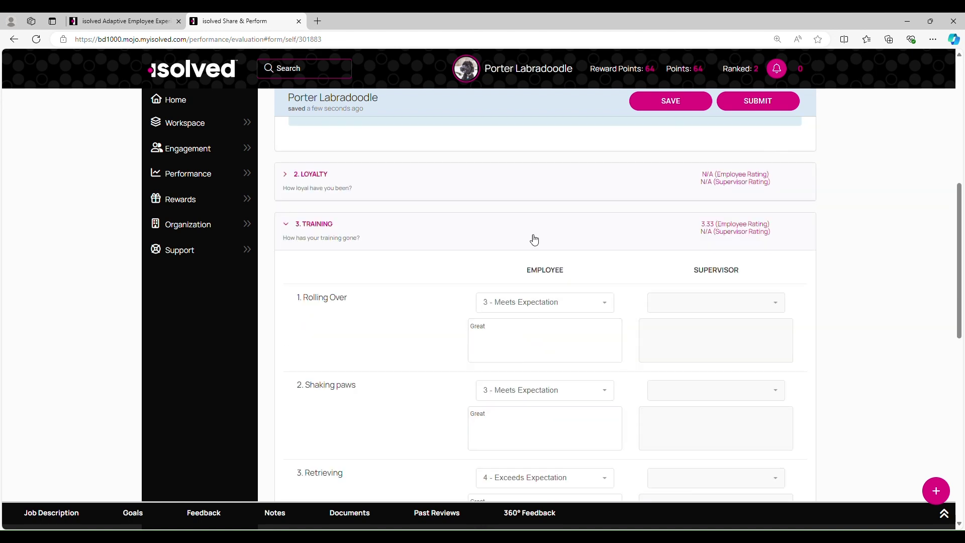
click(387, 199)
click(542, 256)
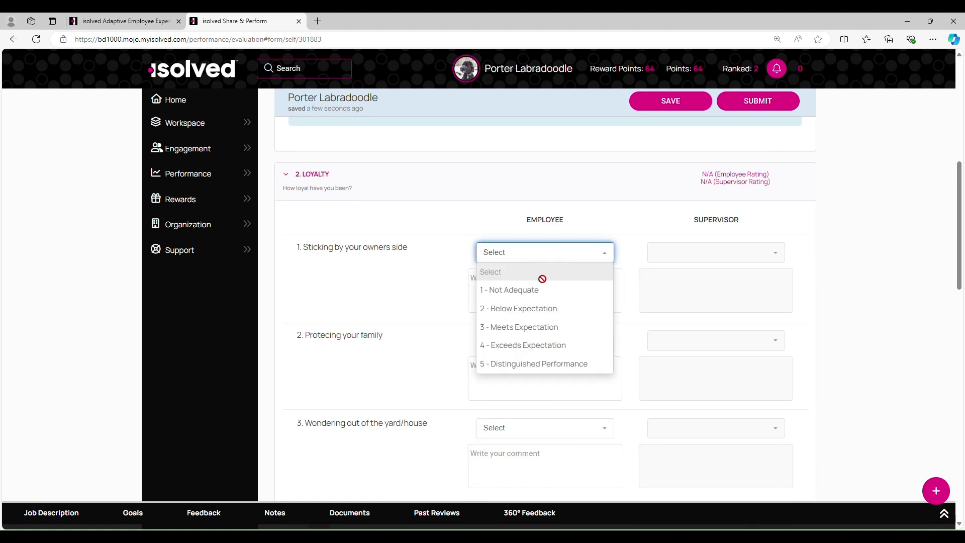
click(546, 334)
click(550, 297)
text(Great)
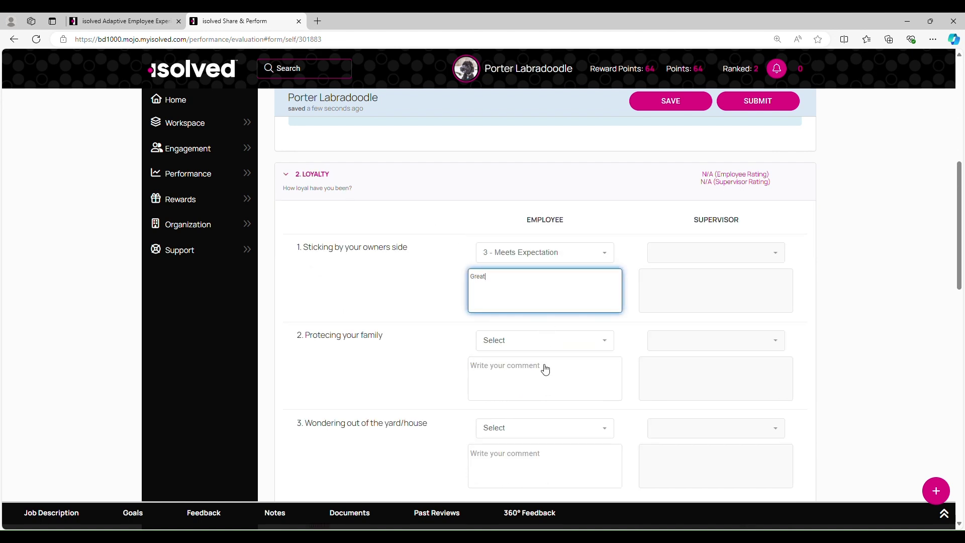
Rate Protecing your family in the Loyalty section as 3 - Meets Expectation with the comment "Great".
click(547, 343)
click(533, 414)
click(545, 385)
text(G)
Rate Wondering out of the yard/house as 4 - Exceeds Expectation with the comment "Great".
scroll(553, 372, down, 1)
click(539, 378)
click(539, 470)
click(538, 401)
text(Great)
click(413, 378)
scroll(413, 378, up, 4)
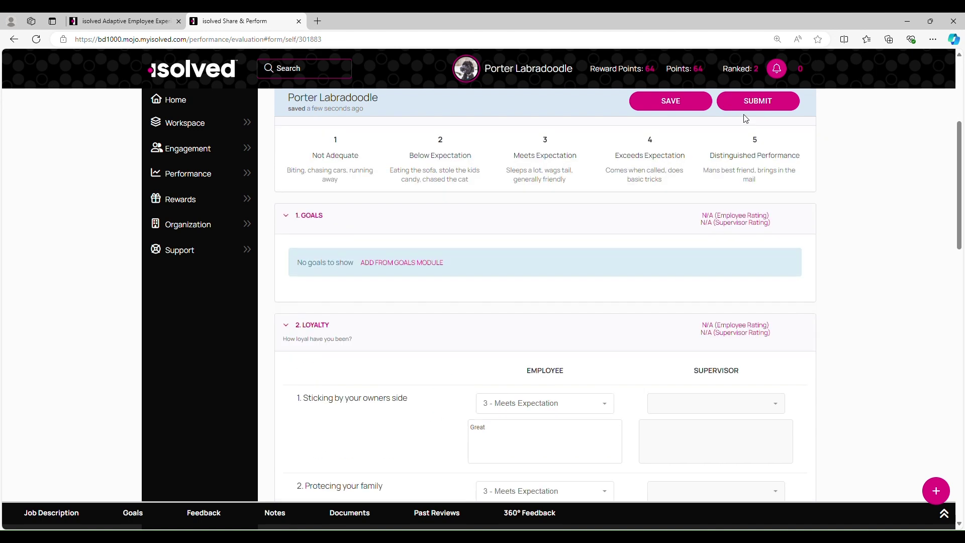
click(764, 105)
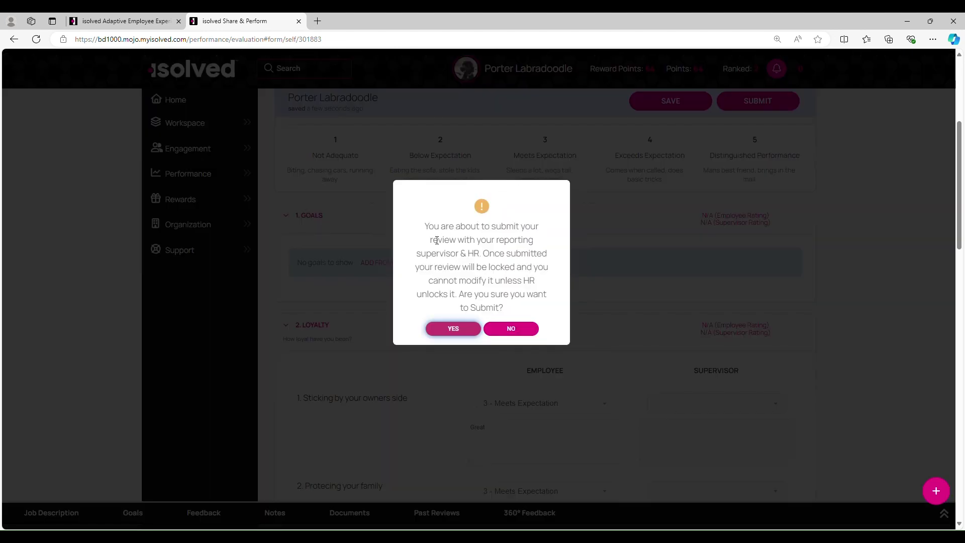
drag(428, 226, 542, 254)
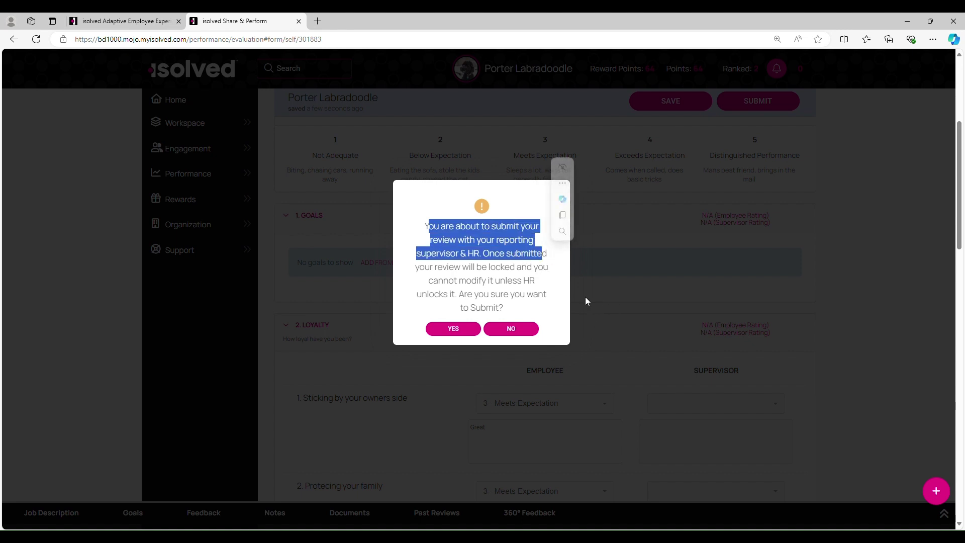
click(551, 304)
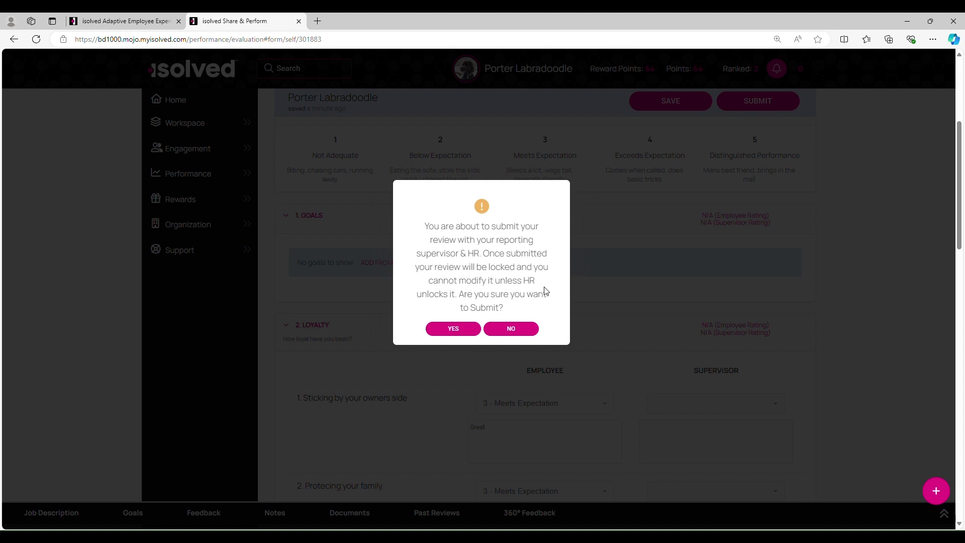
click(509, 333)
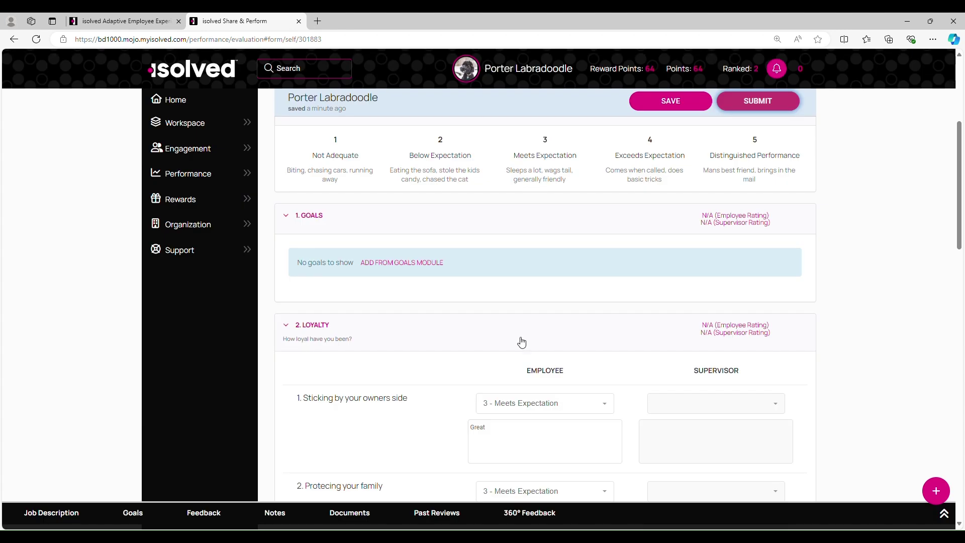
Look through the entire self-evaluation form to check the ratings, comments, remarks area and overall rating.
scroll(605, 312, up, 2)
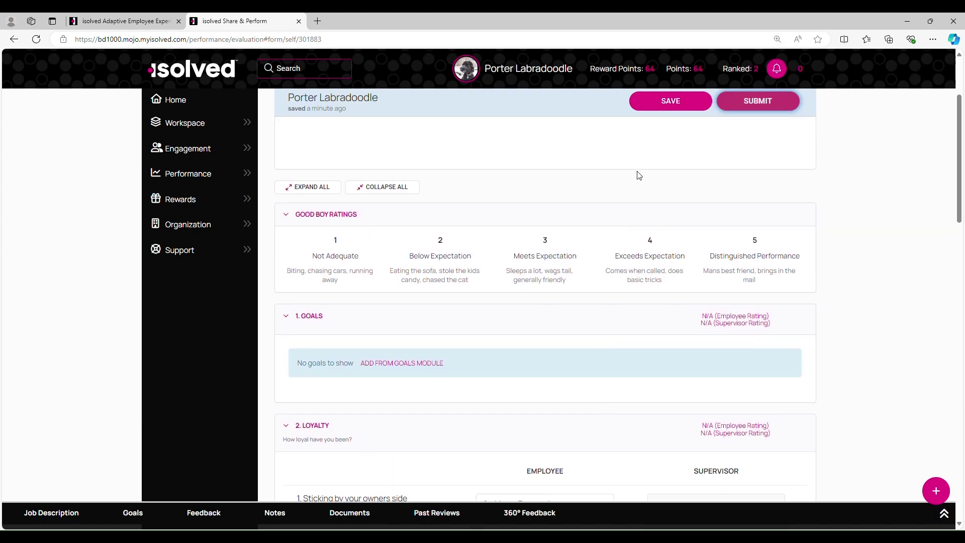
scroll(523, 289, down, 2)
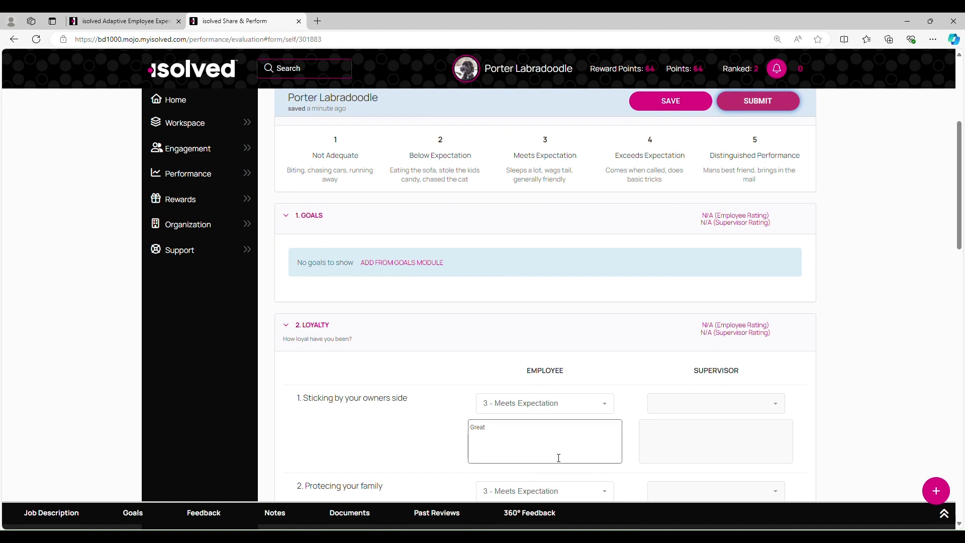
scroll(573, 392, down, 1)
scroll(573, 391, down, 1)
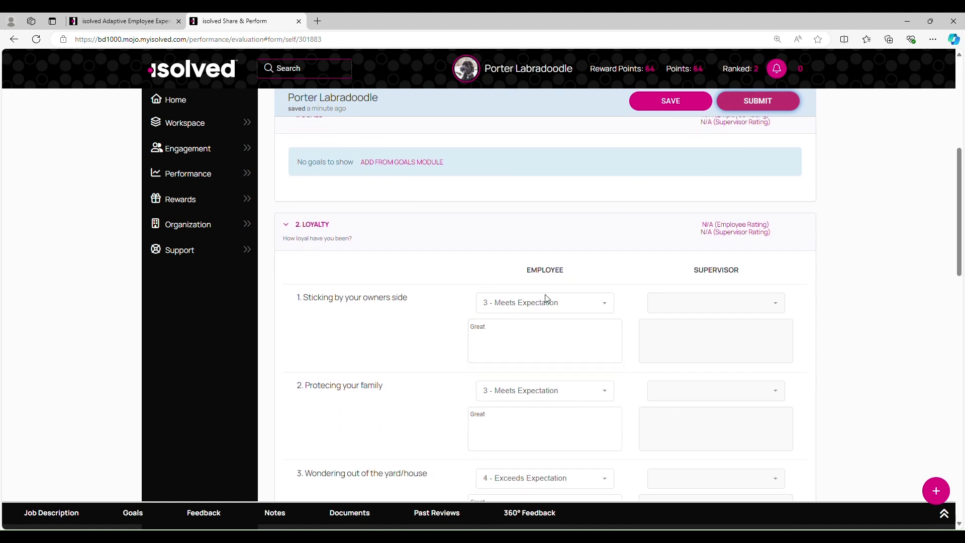
scroll(477, 326, up, 2)
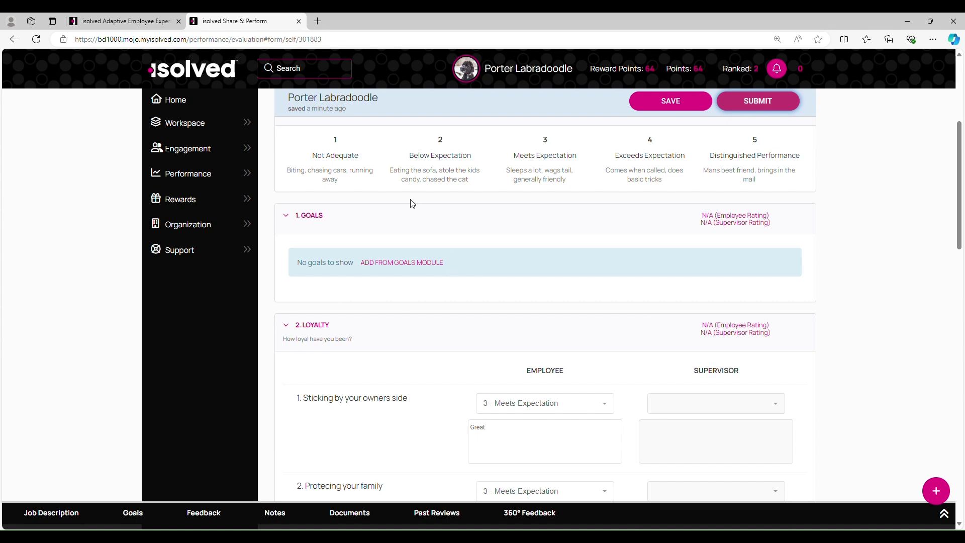
scroll(435, 295, down, 1)
scroll(434, 296, down, 18)
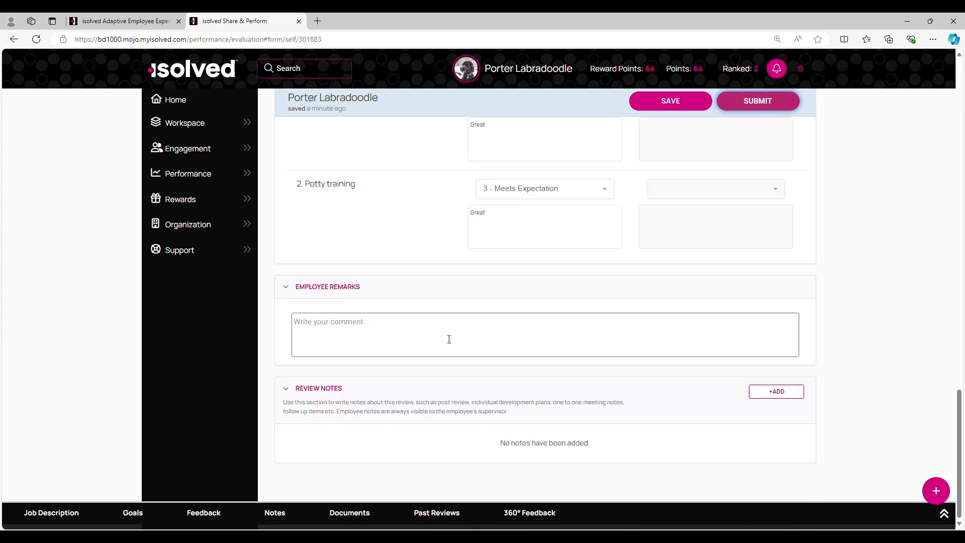
scroll(578, 431, up, 10)
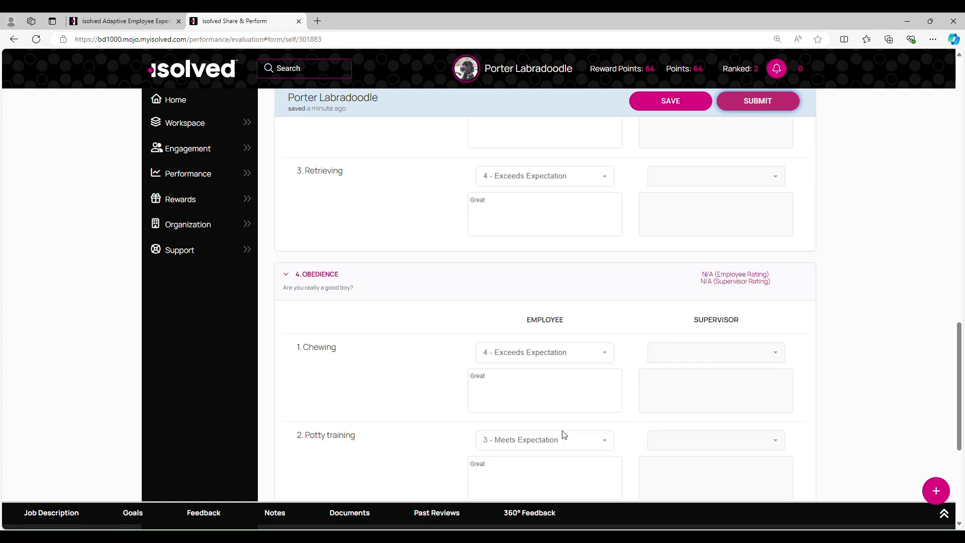
scroll(558, 439, up, 12)
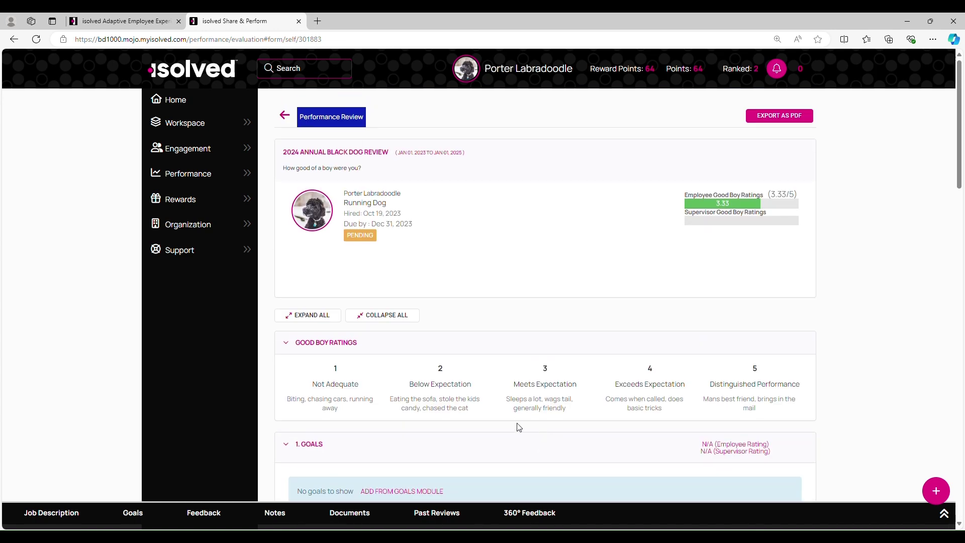
scroll(531, 433, down, 5)
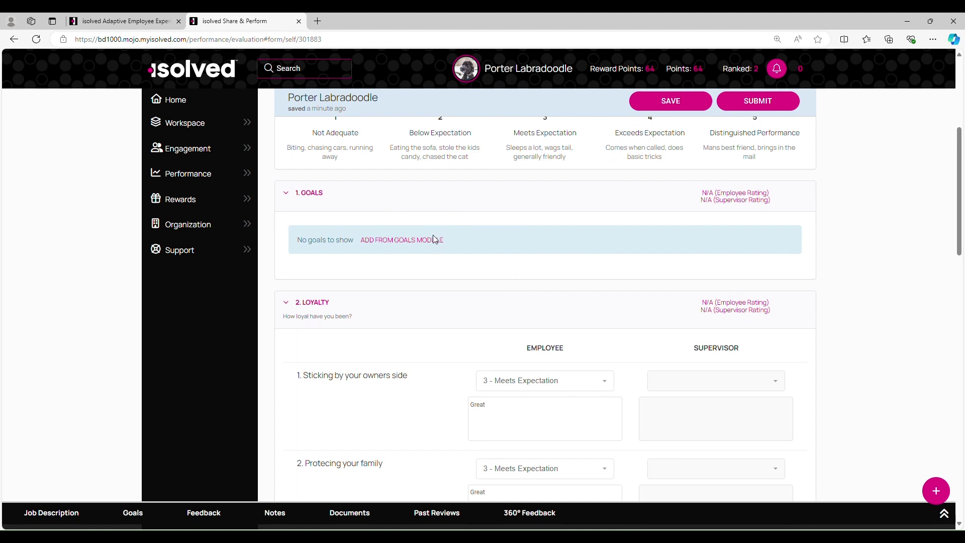
Expand the Performance navigation group to view its Goals entry.
drag(299, 192, 345, 201)
click(435, 207)
click(227, 173)
mouse_move(203, 205)
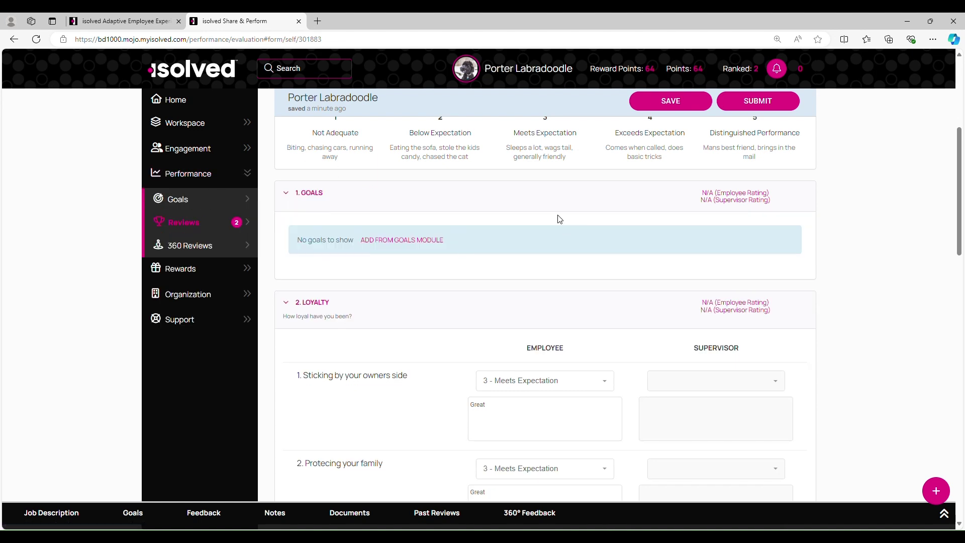
click(496, 199)
click(372, 210)
Add the goal "Play more fetch" from the goals module to the review and save the selection.
click(395, 241)
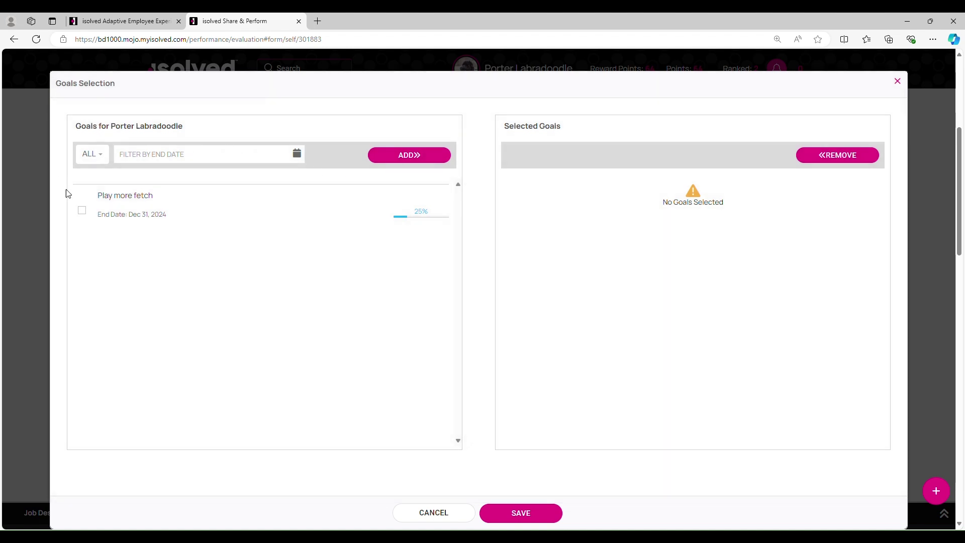
click(82, 211)
click(421, 156)
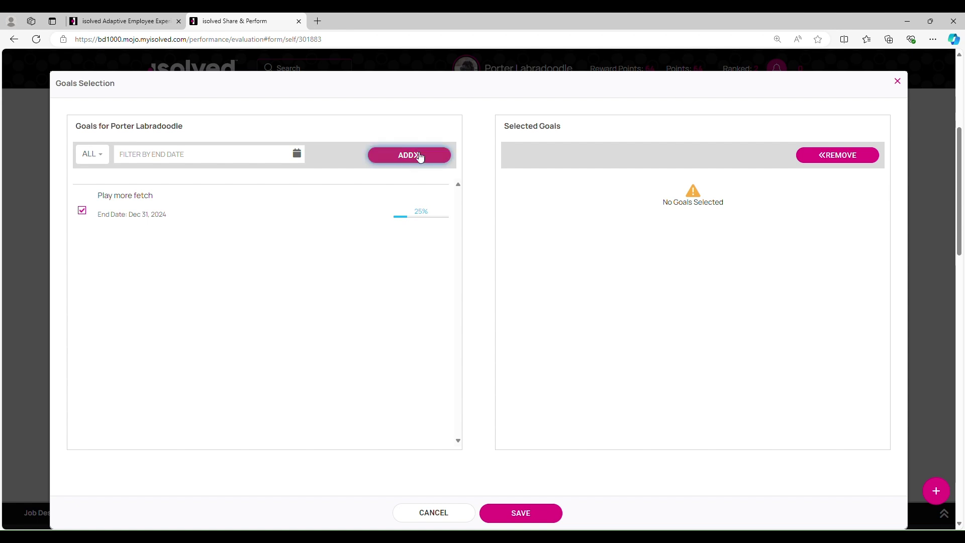
click(528, 515)
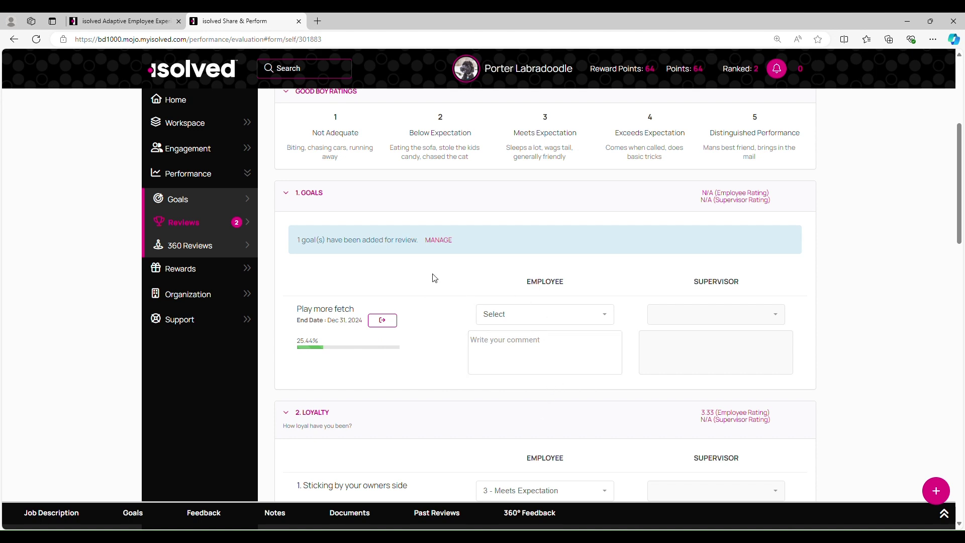
Submit a check-in for the "Play more fetch" goal with the target value 1000 and no comment.
click(389, 325)
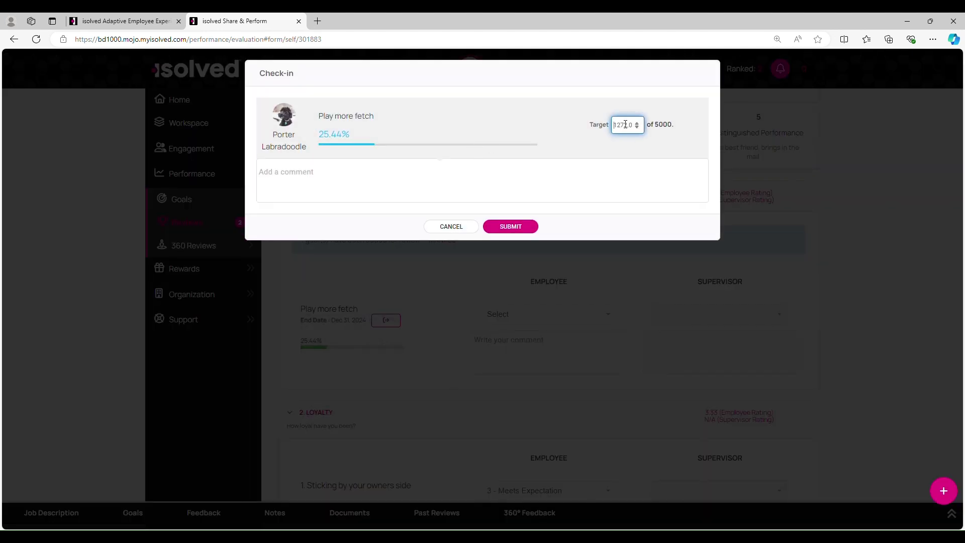
drag(627, 125, 614, 124)
text(1)
click(495, 186)
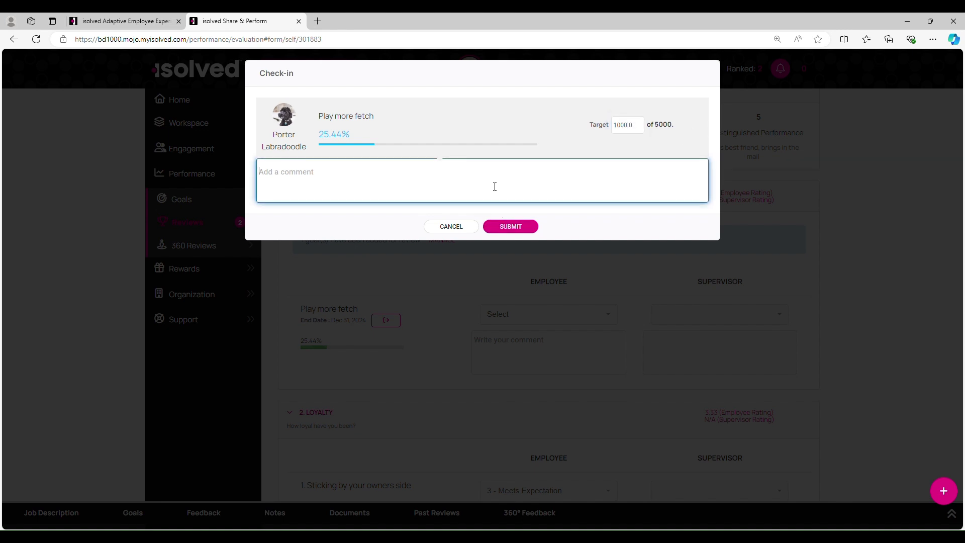
click(525, 226)
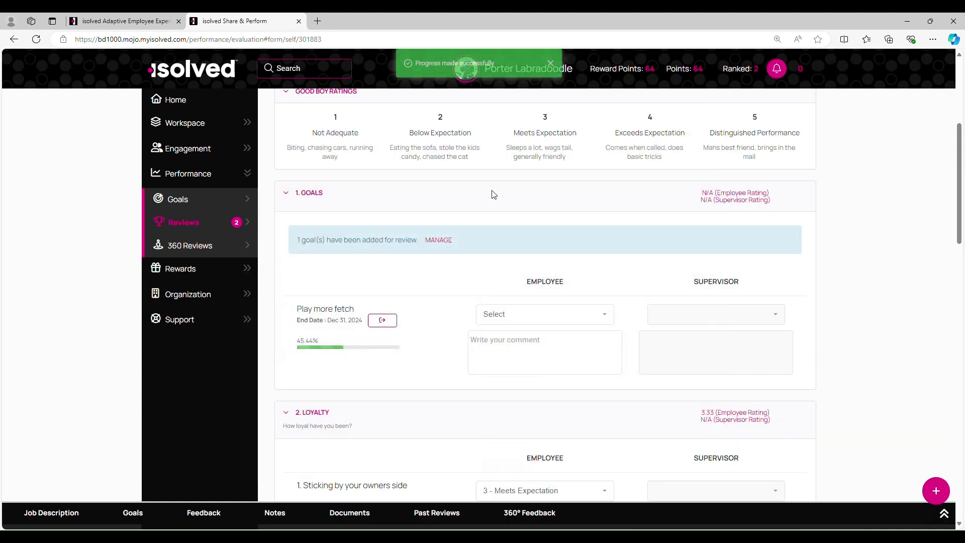
drag(334, 346, 283, 338)
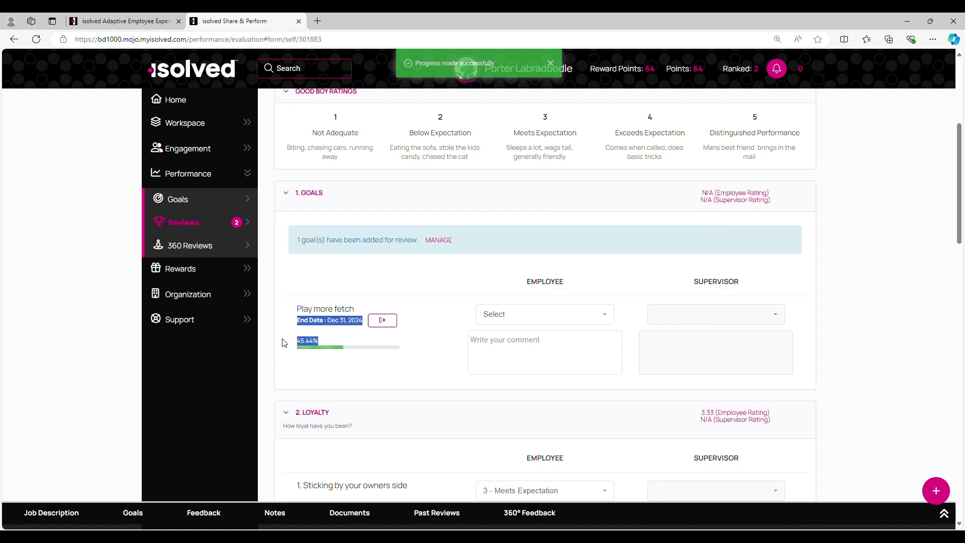
click(354, 359)
Rate the "Play more fetch" goal as 3 - Meets Expectation with the comment "Great".
click(583, 315)
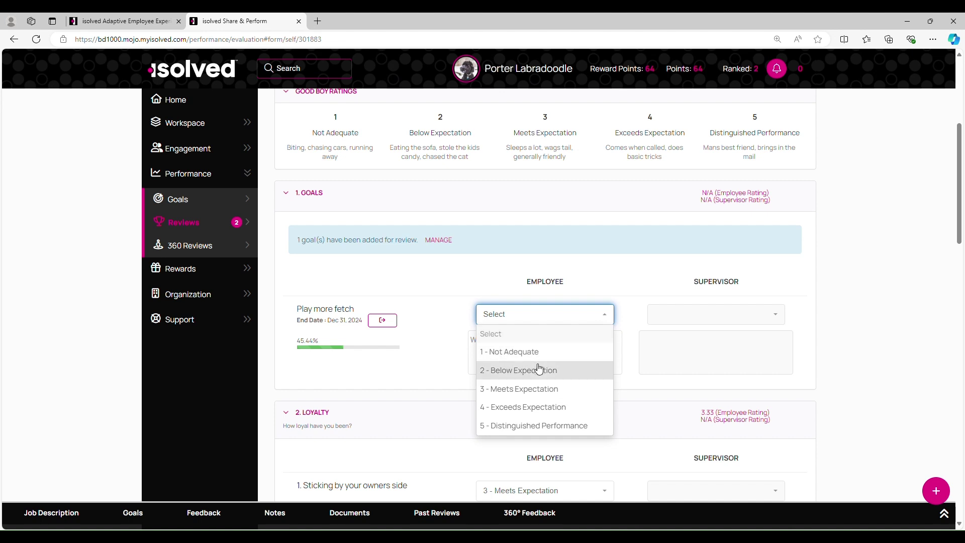
click(548, 393)
click(574, 354)
text(Great)
click(427, 352)
Enter "Great Year" as the employee remarks.
scroll(424, 379, down, 12)
scroll(424, 387, down, 8)
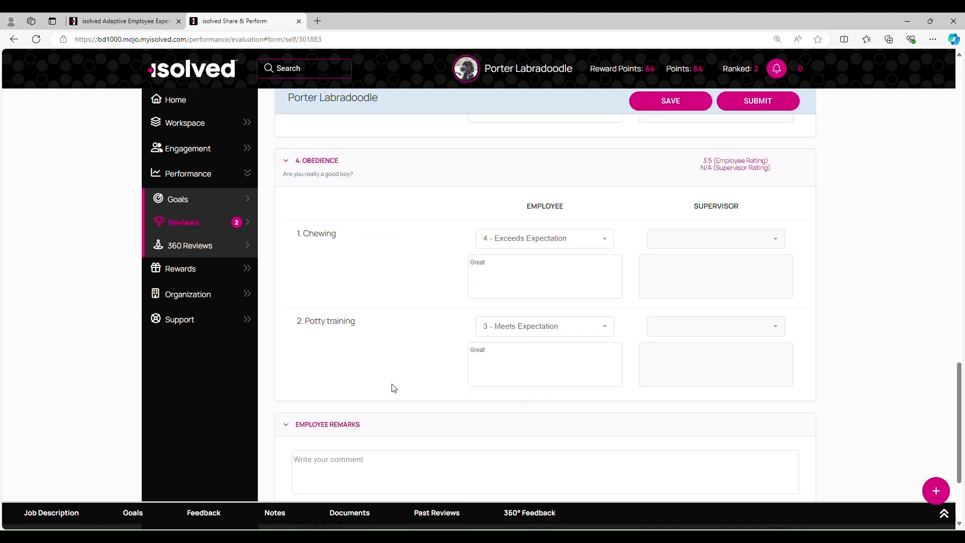
click(429, 341)
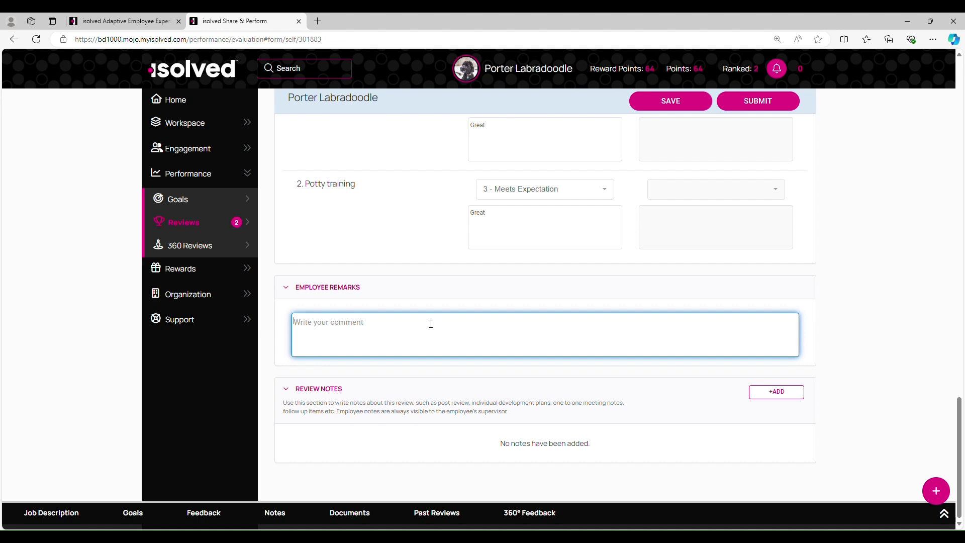
text(Great Year)
click(767, 394)
click(403, 137)
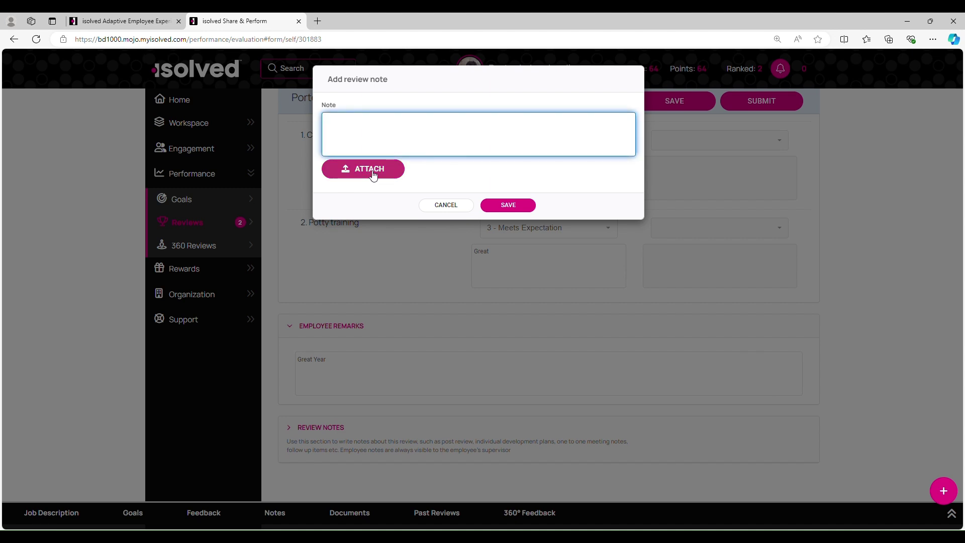
click(451, 206)
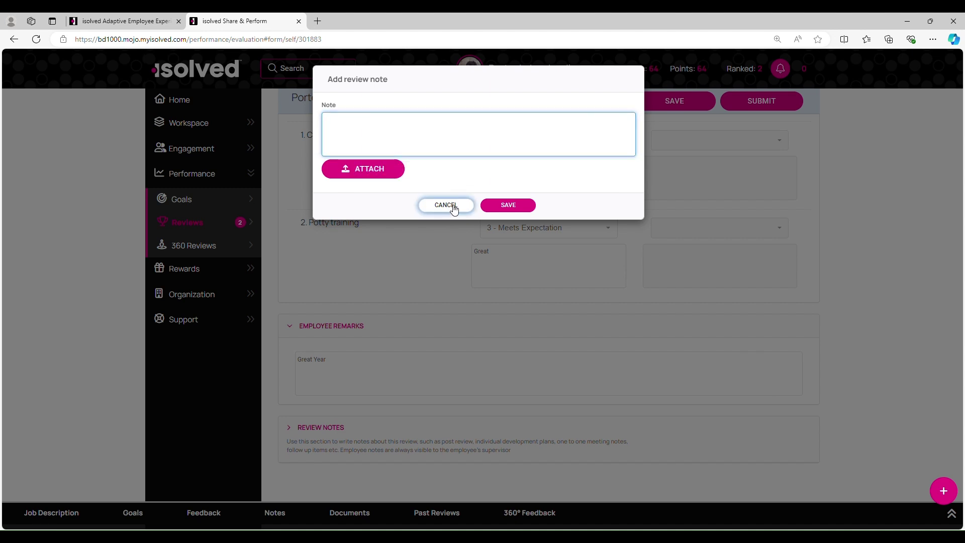
Submit the completed review to the supervisor and HR, and confirm the submission.
scroll(643, 327, up, 8)
scroll(641, 327, up, 15)
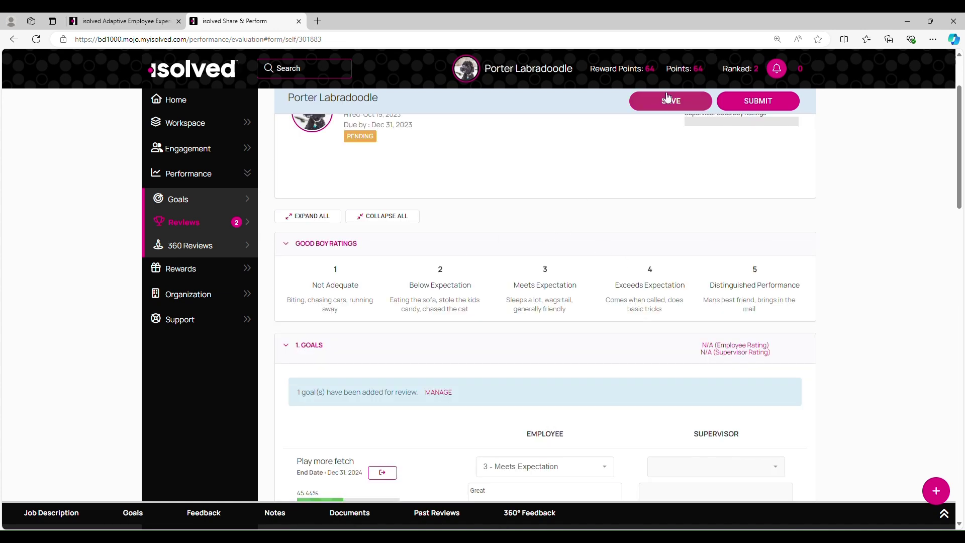
scroll(704, 126, up, 2)
scroll(787, 121, down, 4)
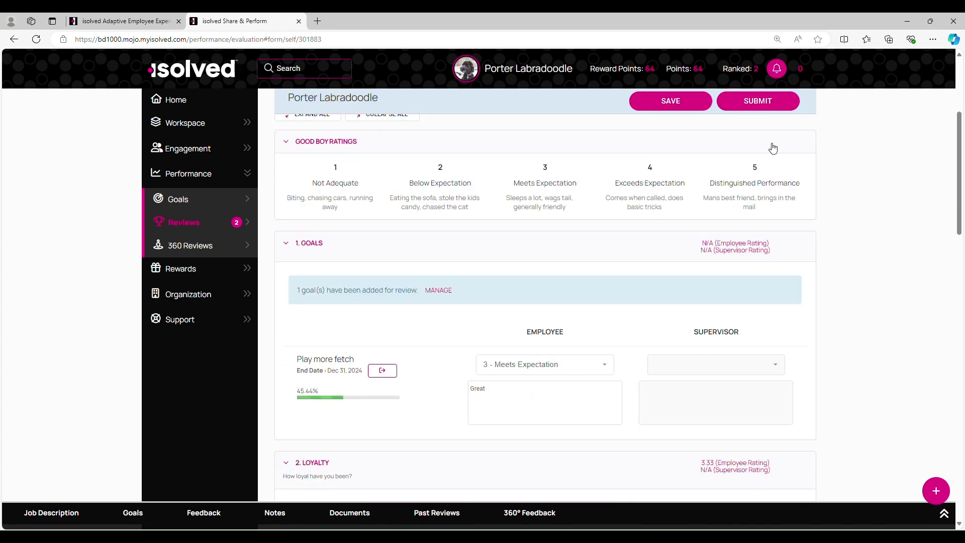
click(769, 100)
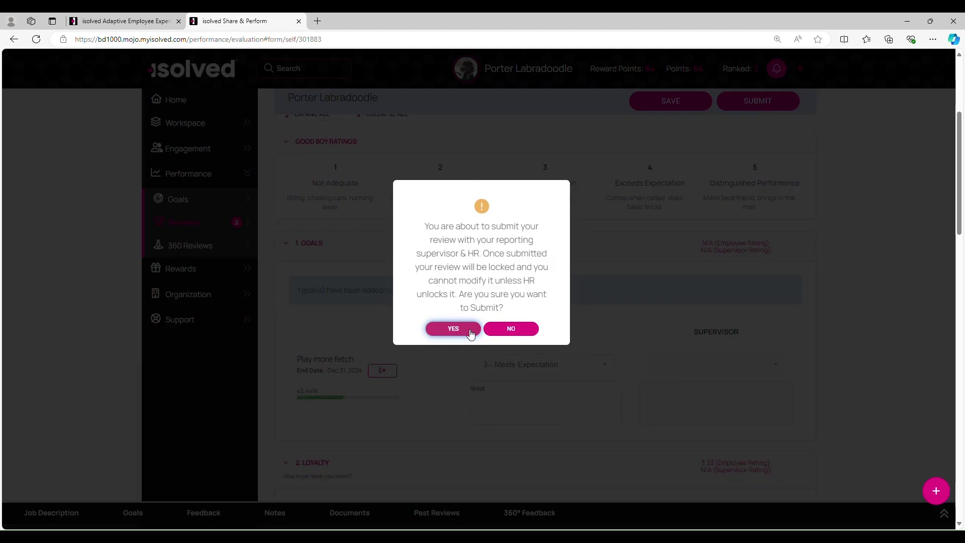
click(453, 328)
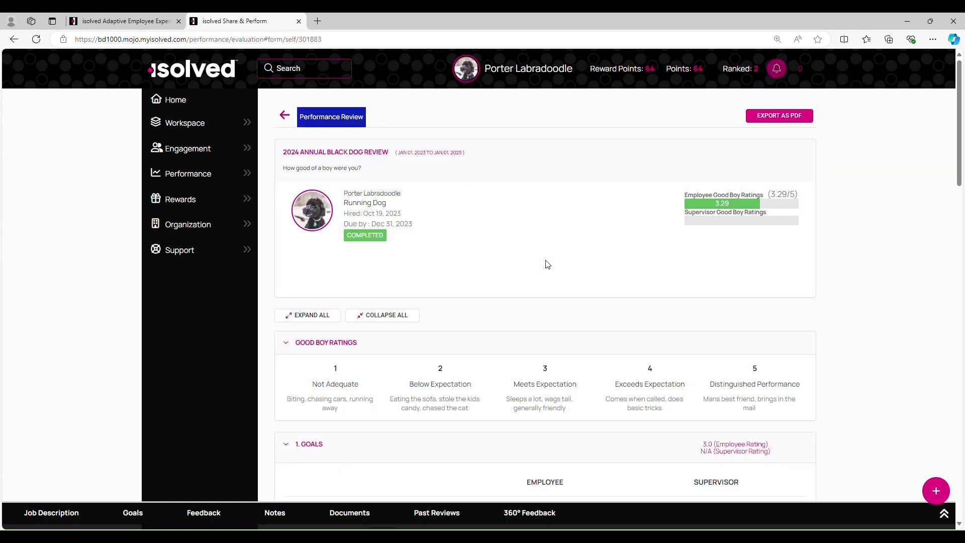
Look through the submitted review from its summary to its remarks, and return to the home page.
scroll(556, 151, down, 6)
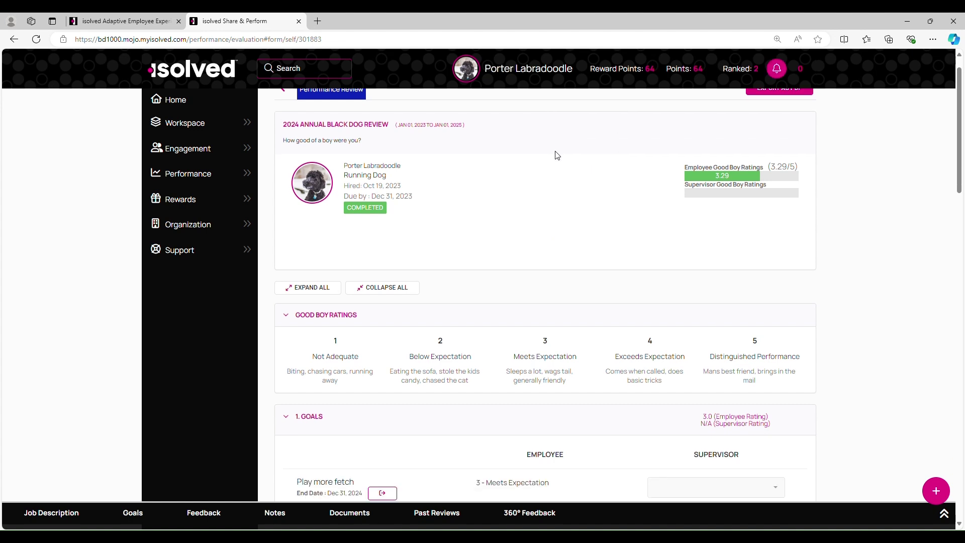
double_click(515, 220)
click(528, 271)
scroll(512, 243, down, 3)
scroll(507, 232, down, 15)
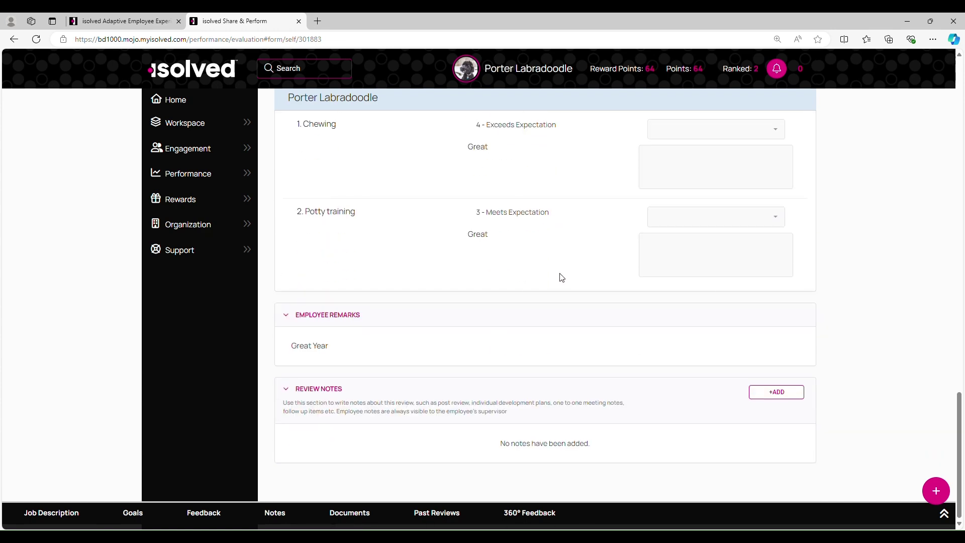
scroll(562, 264, up, 20)
scroll(558, 255, up, 4)
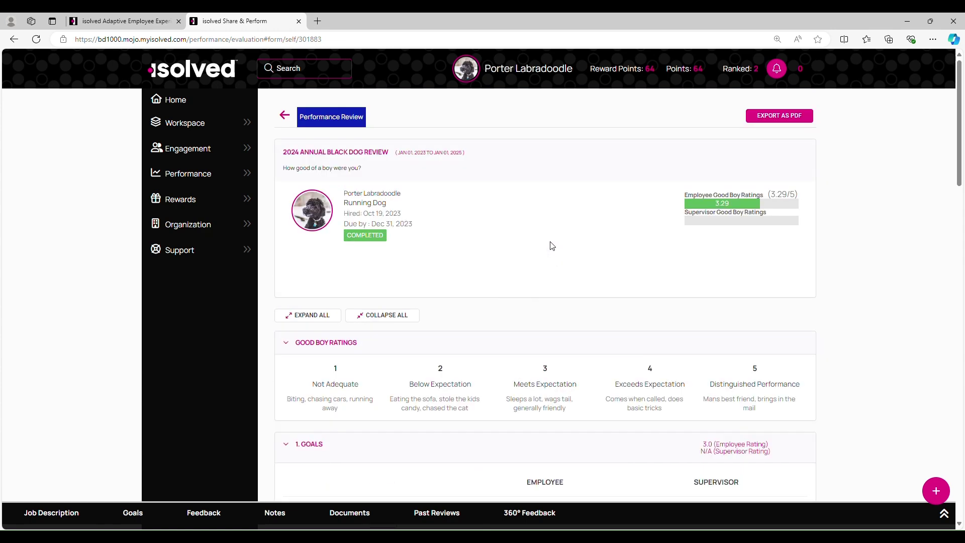
click(176, 100)
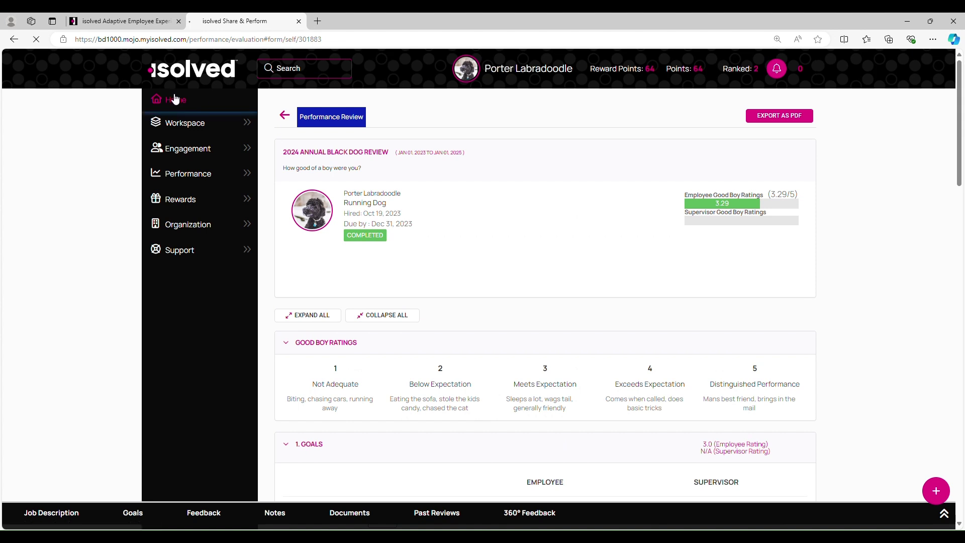